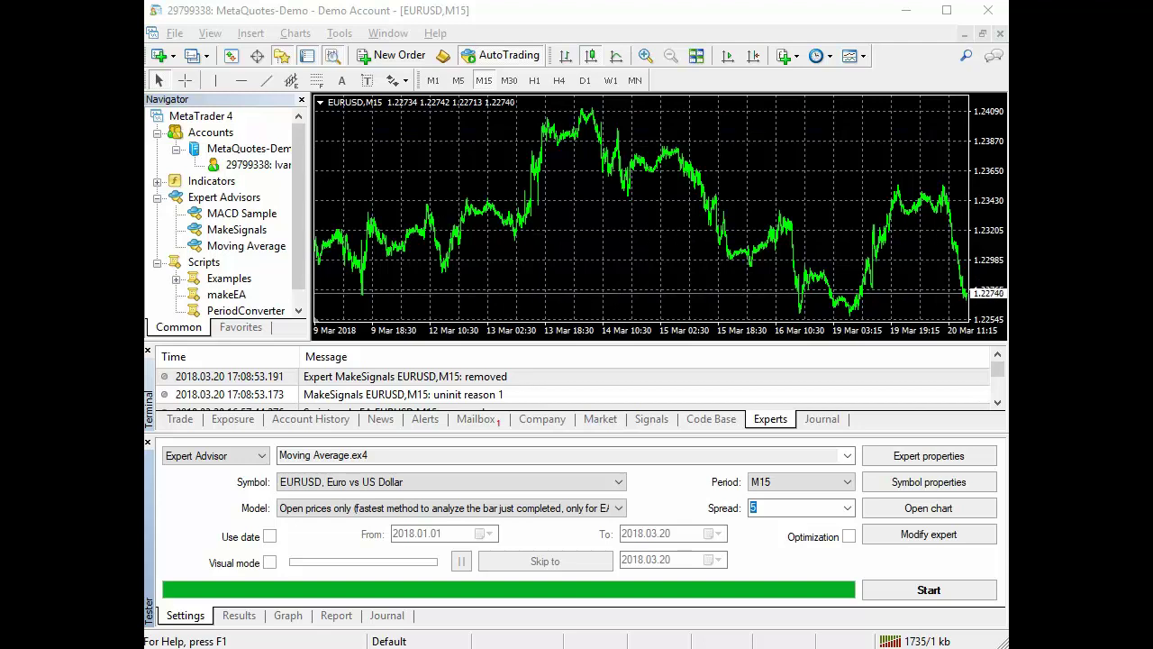
left_click_drag(298, 206, 298, 221)
scroll(228, 213, "up", 1)
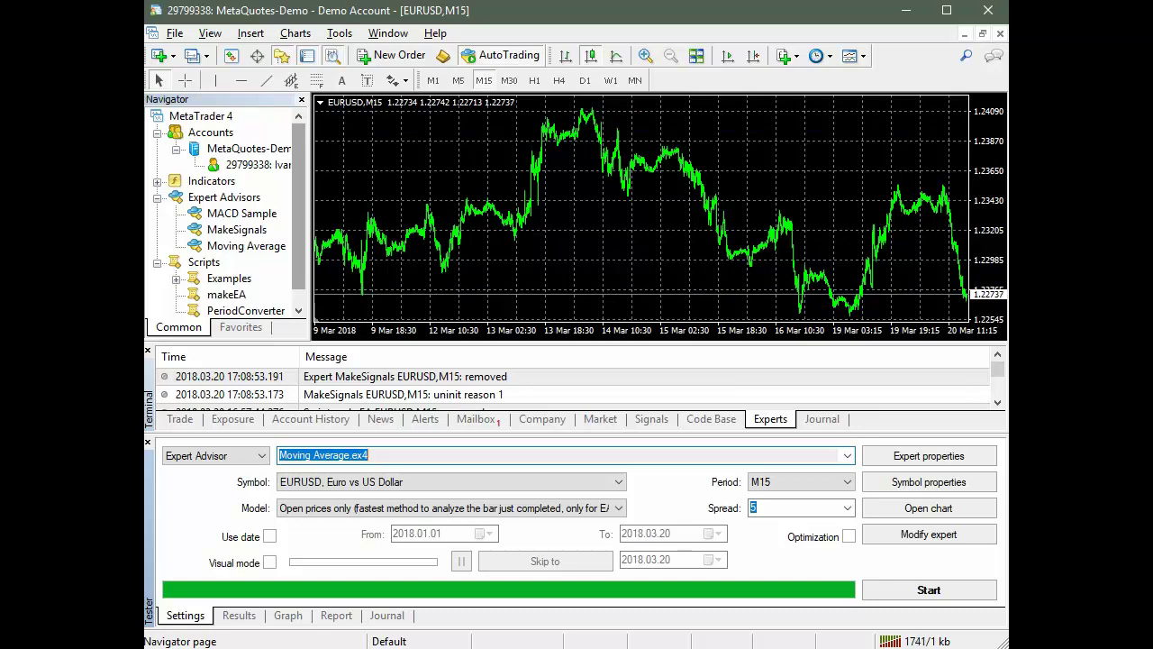
left_click(226, 294)
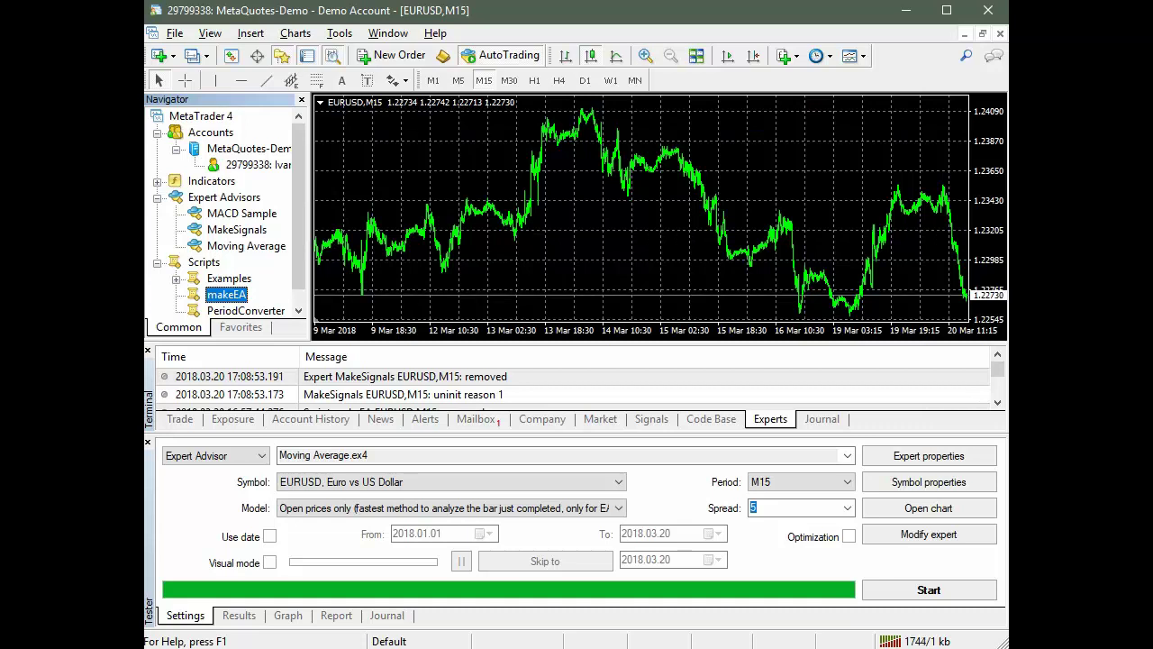
left_click(236, 230)
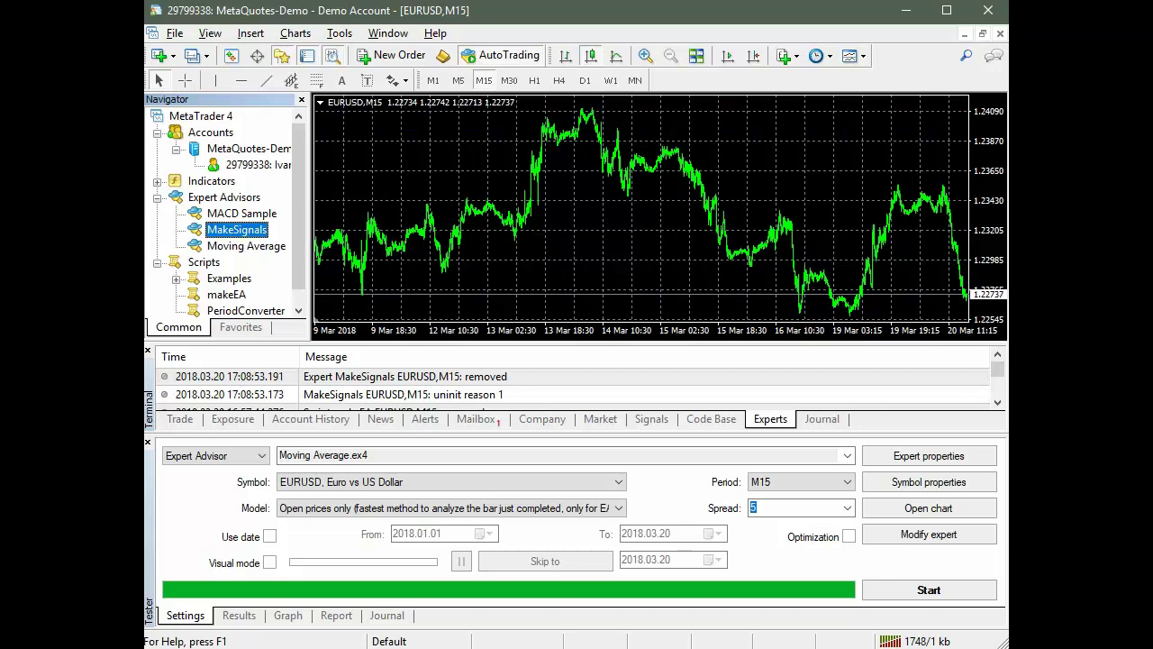
mouse_move(480, 221)
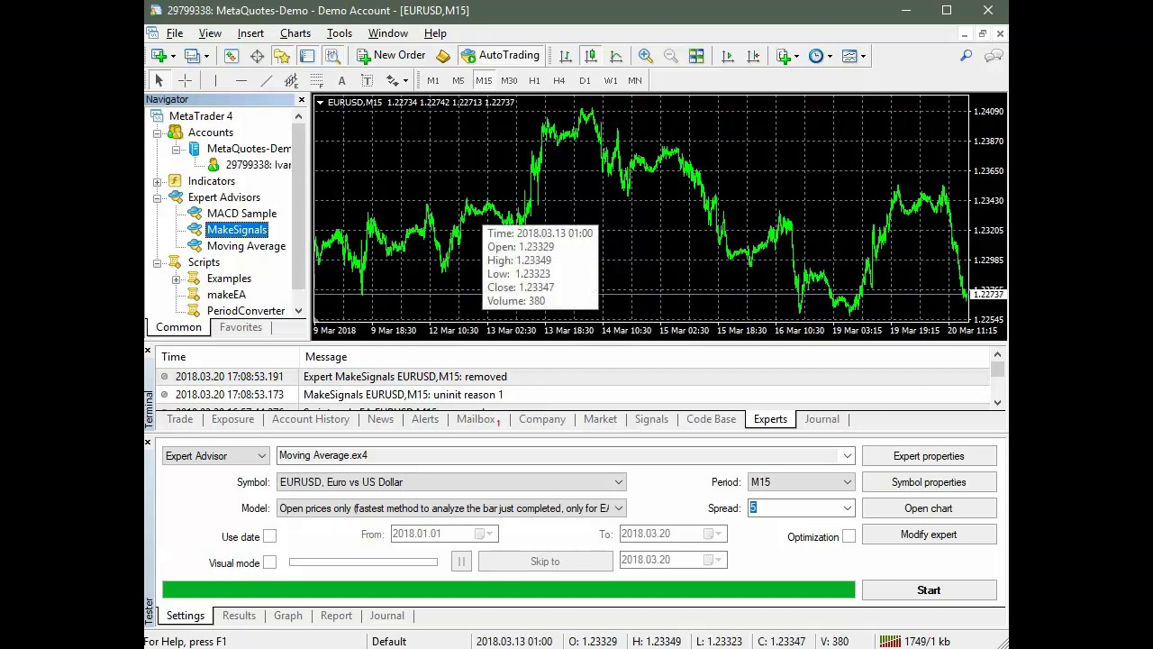
Step: Place an Arrow Up marker and an Arrow Down marker on the EURUSD chart below the price line
left_click(398, 80)
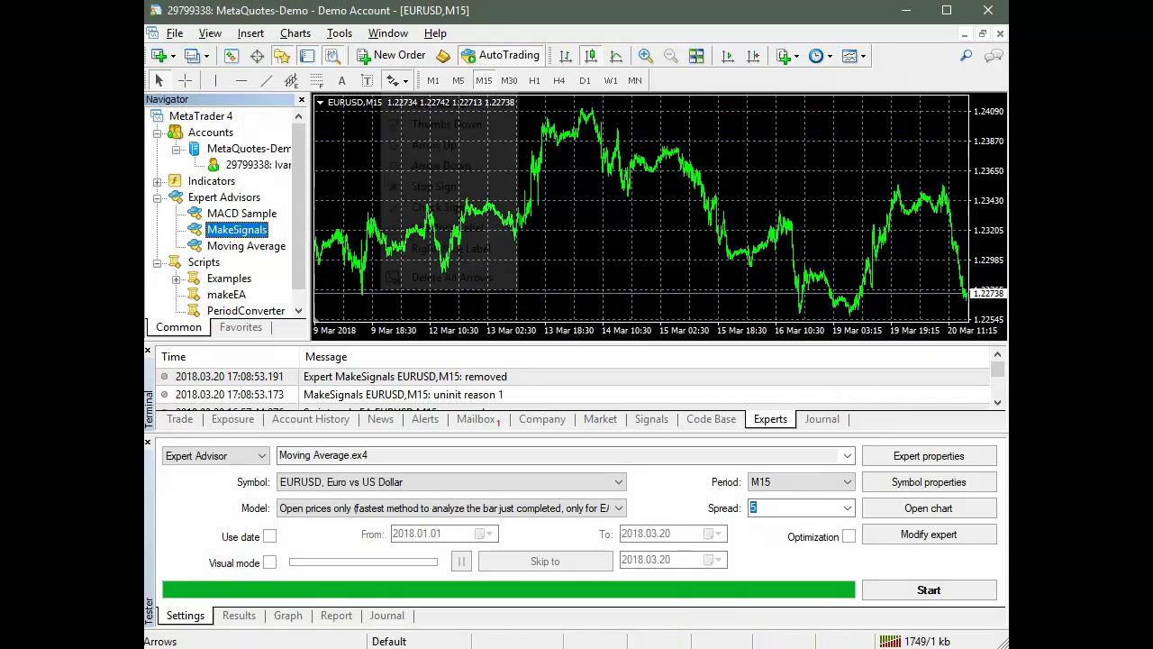
left_click(434, 145)
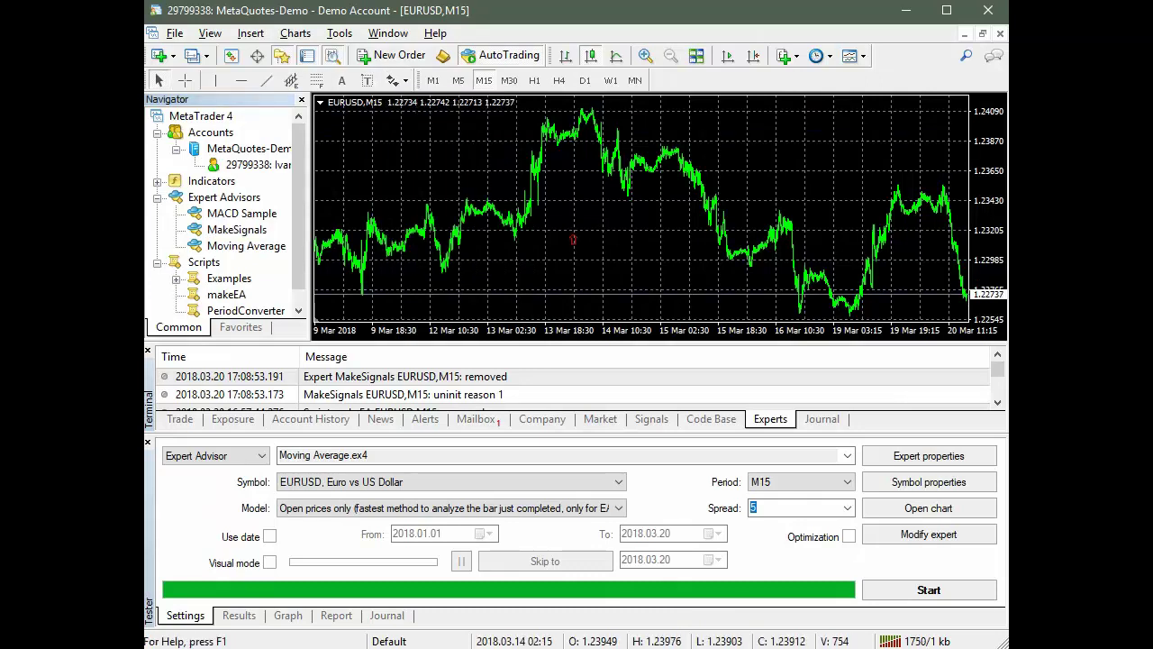
left_click(397, 80)
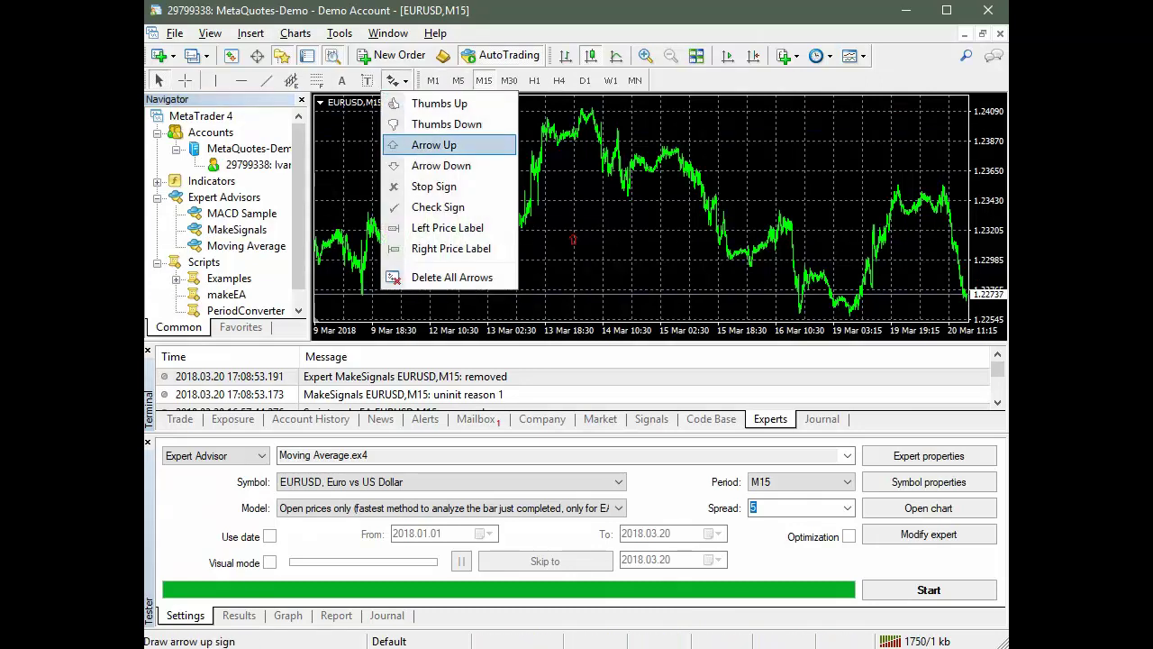
left_click(440, 165)
left_click(663, 221)
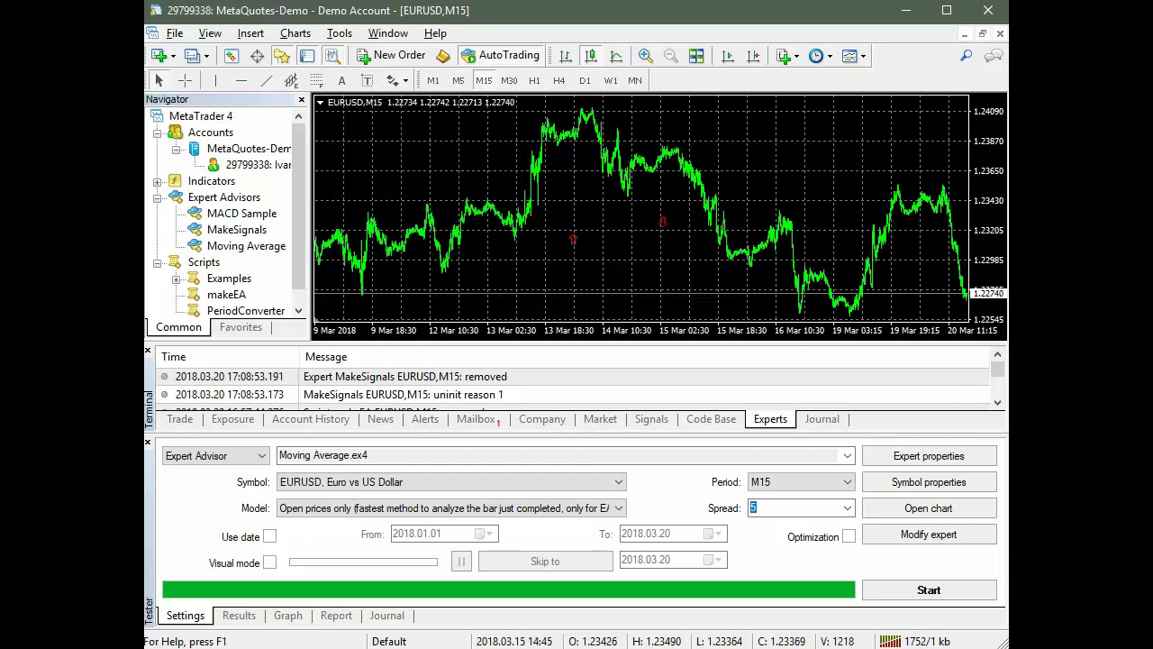
Step: Delete both manually placed arrow markers from the chart
double_click(663, 222)
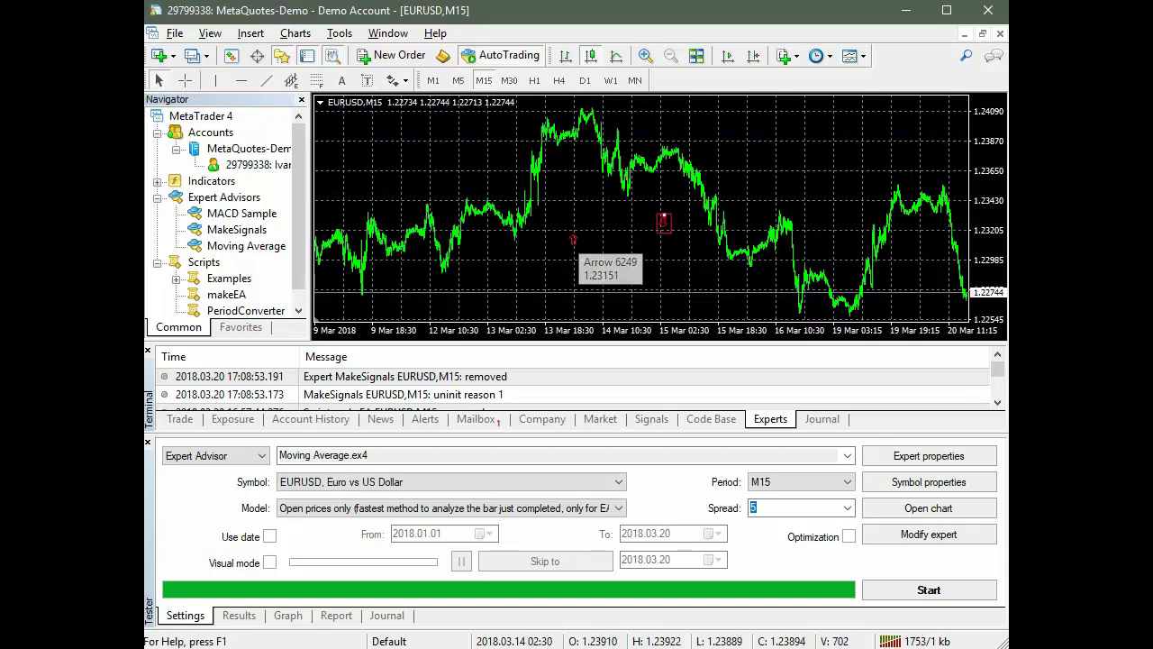
double_click(573, 238)
key("Delete")
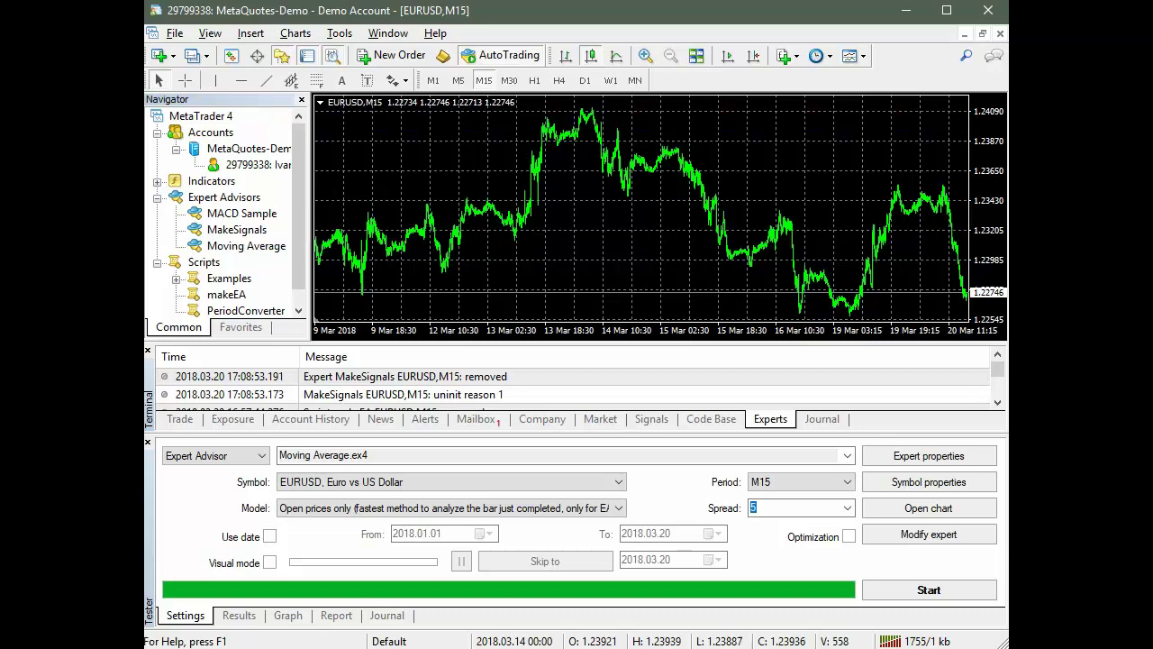
Step: Start attaching the MakeSignals expert advisor to the EURUSD chart and review its BarsCount, BuyPoints, SellPoints and StartTime inputs
double_click(237, 229)
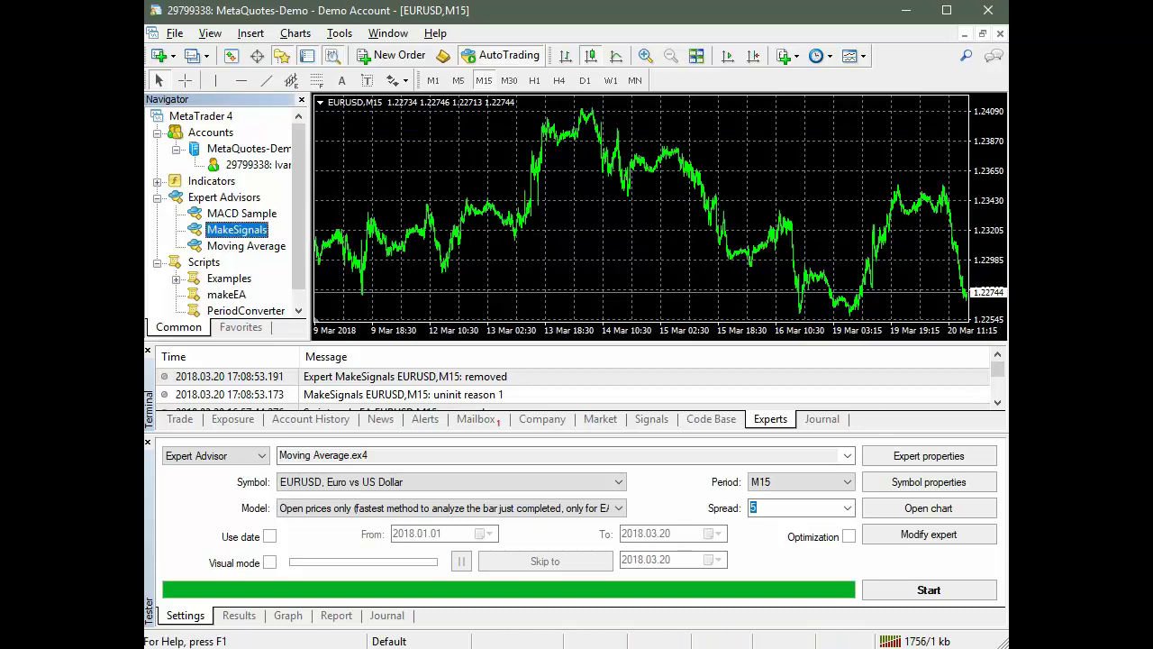
left_click_drag(519, 304, 595, 176)
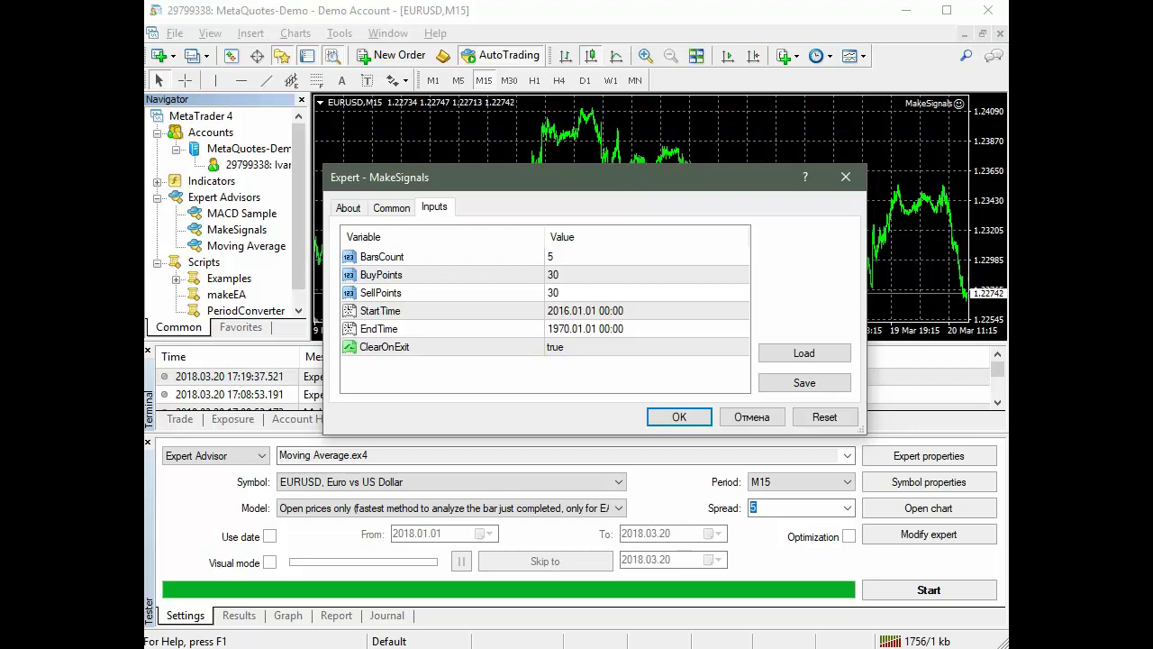
left_click(382, 256)
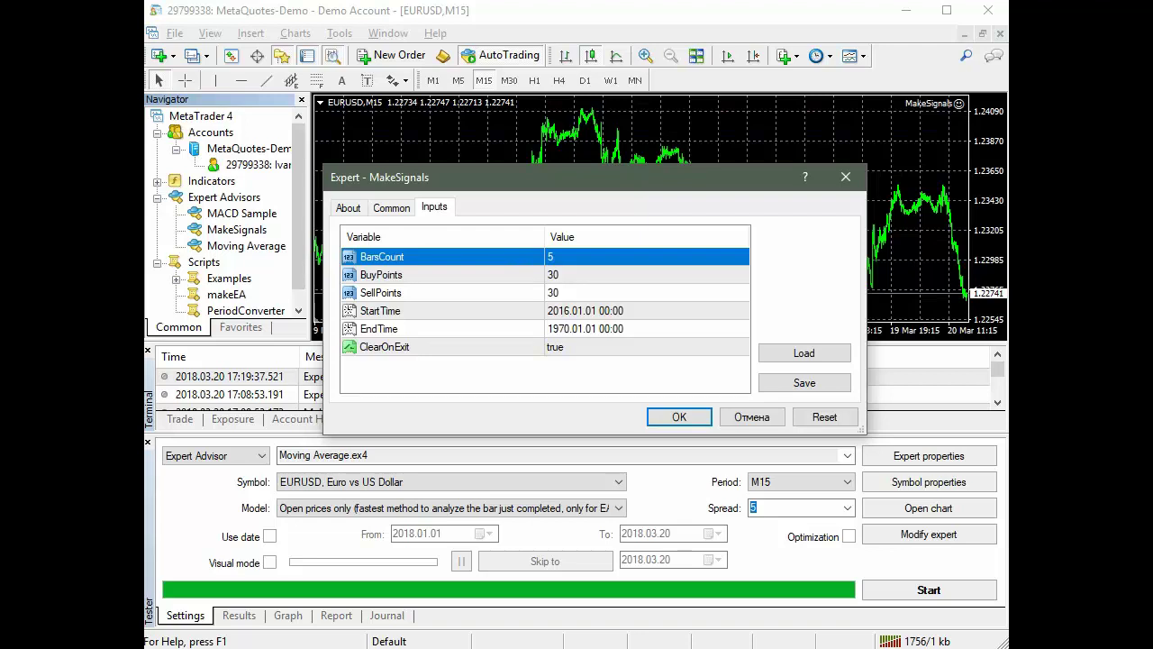
left_click(381, 274)
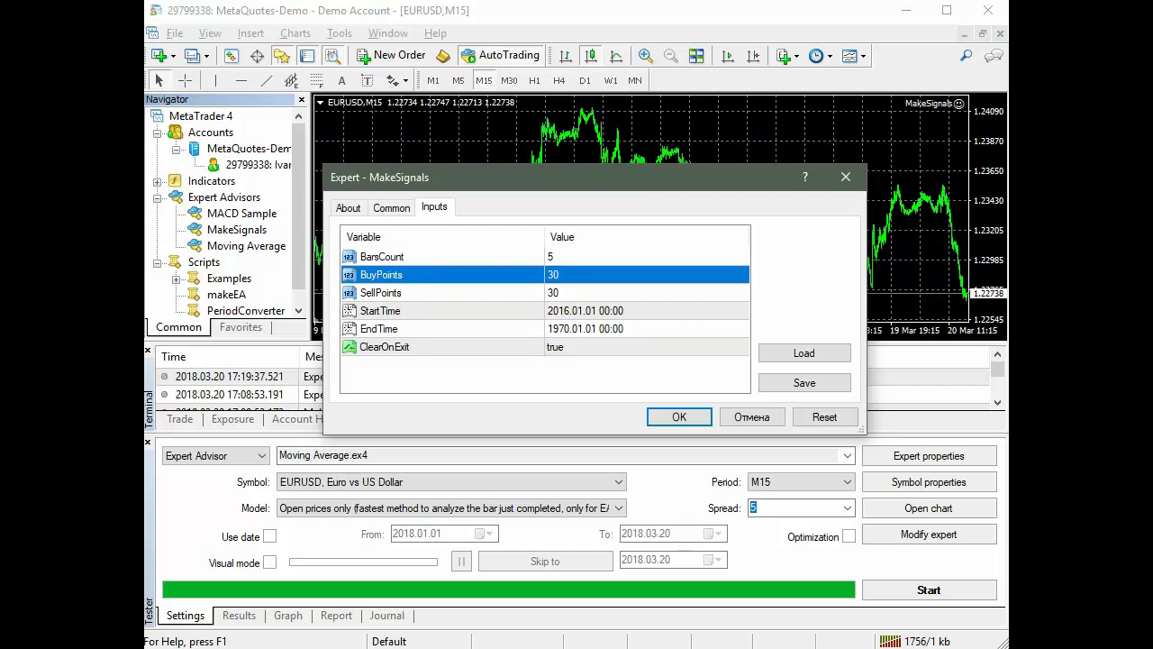
left_click(381, 292)
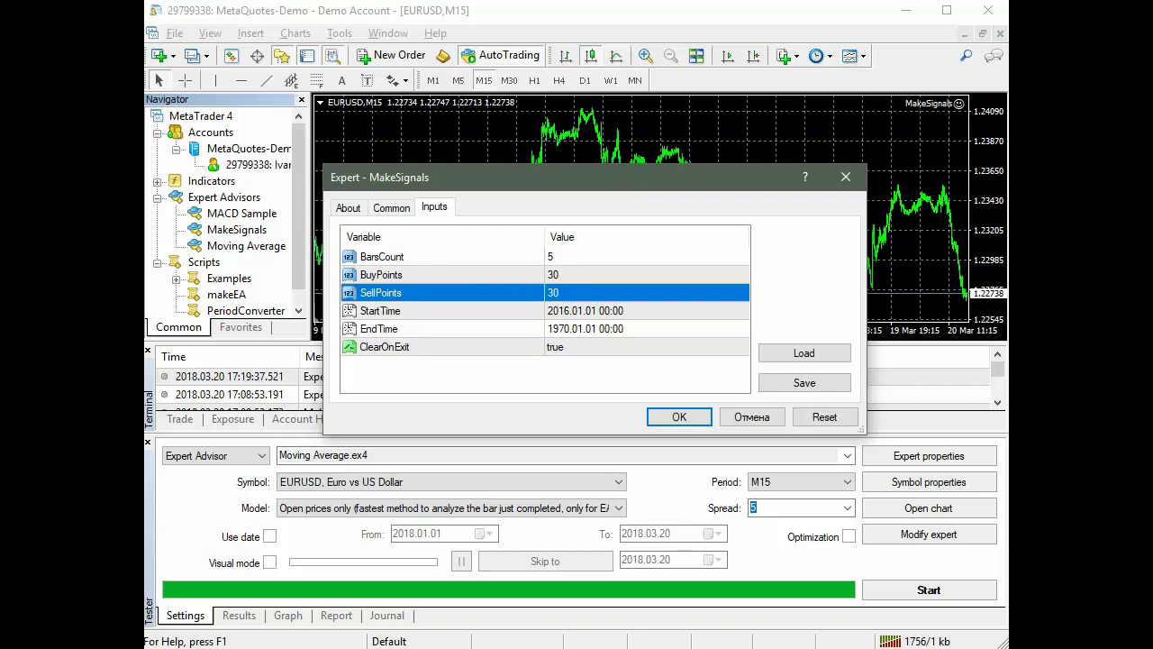
left_click(380, 310)
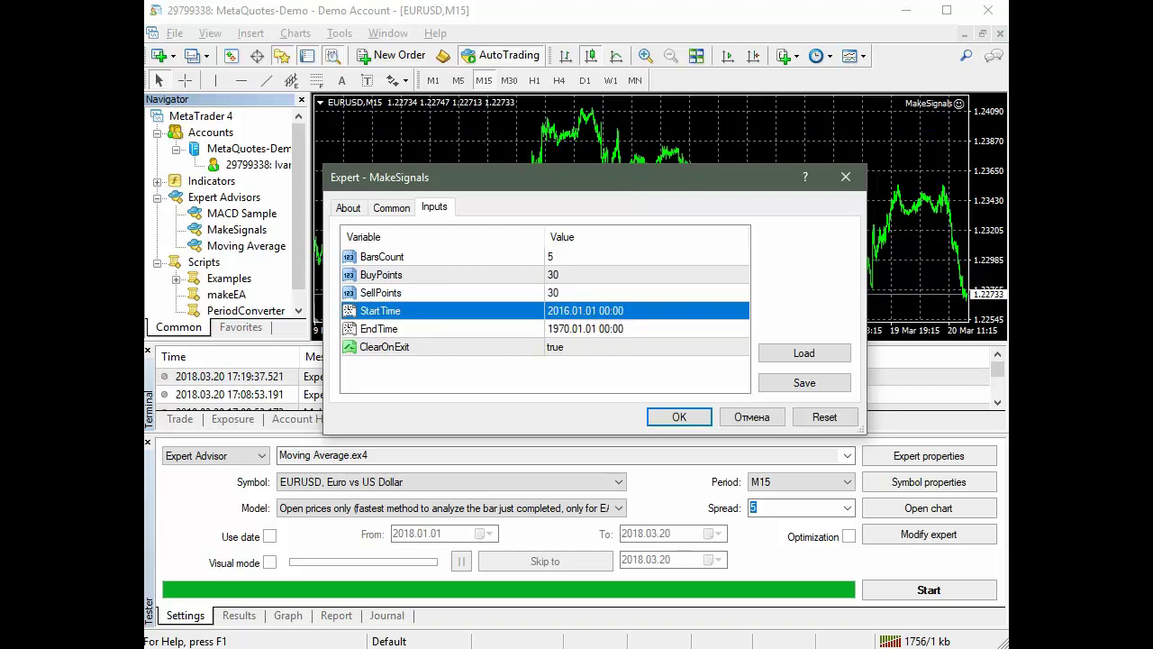
Step: Set the MakeSignals EndTime to 2018.01.01 00:00 and run the expert on the chart
double_click(586, 328)
type("2018")
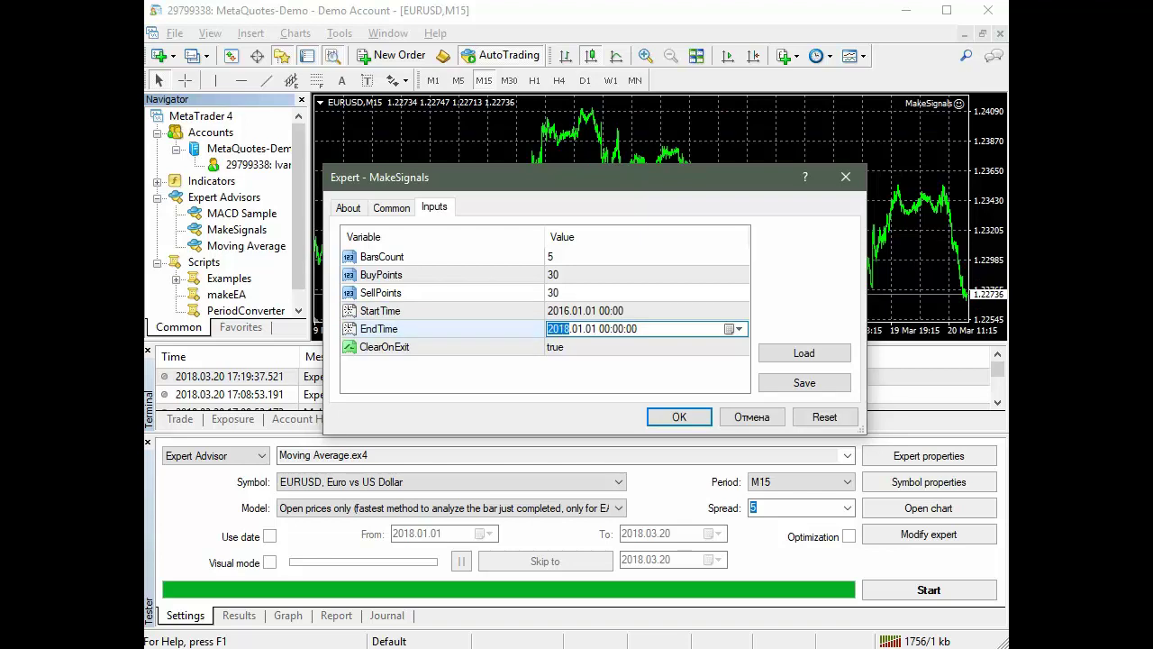
left_click(585, 310)
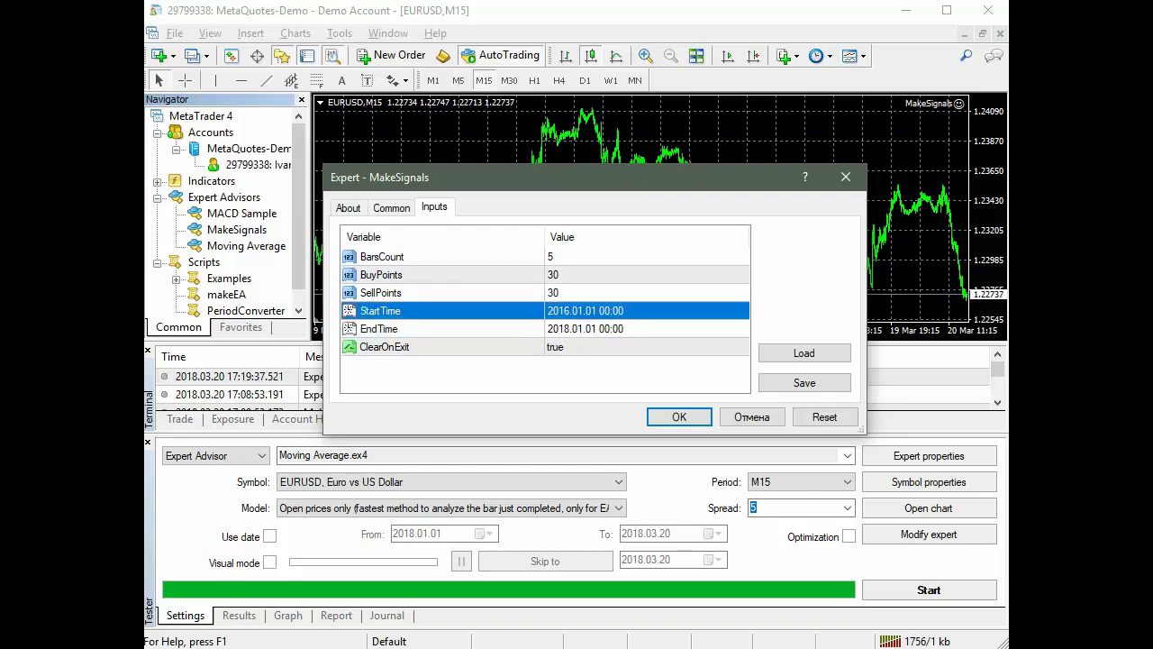
left_click(679, 416)
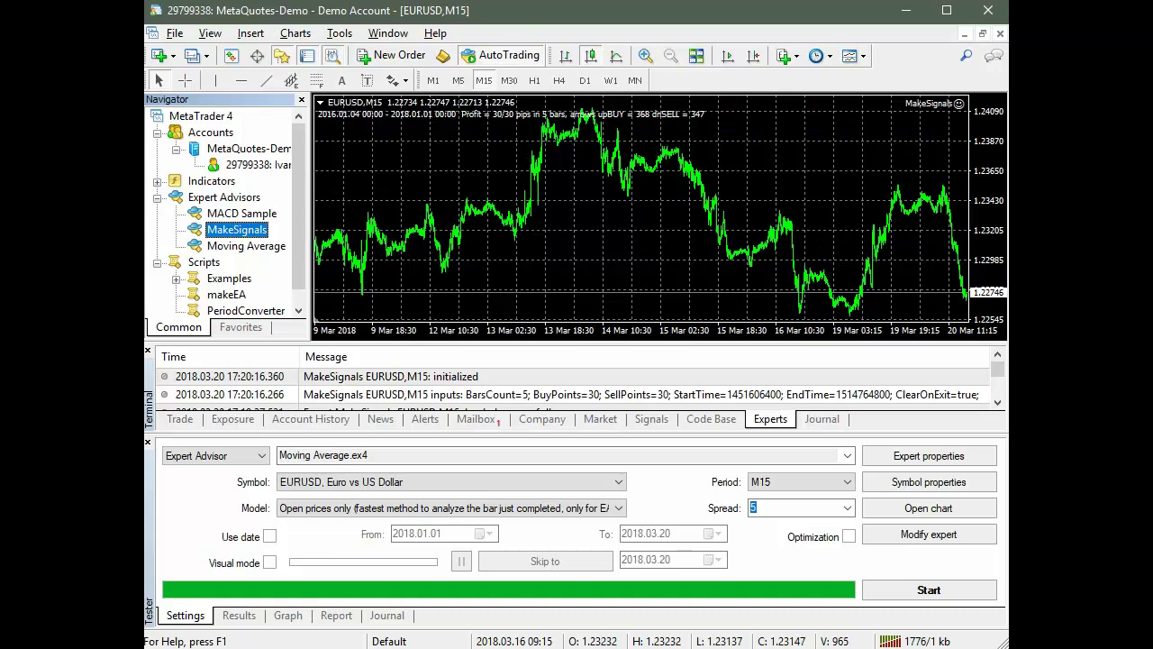
Step: Examine the EURUSD chart history from March 2018 back to mid-December 2017 for MakeSignals arrows
left_click(770, 216)
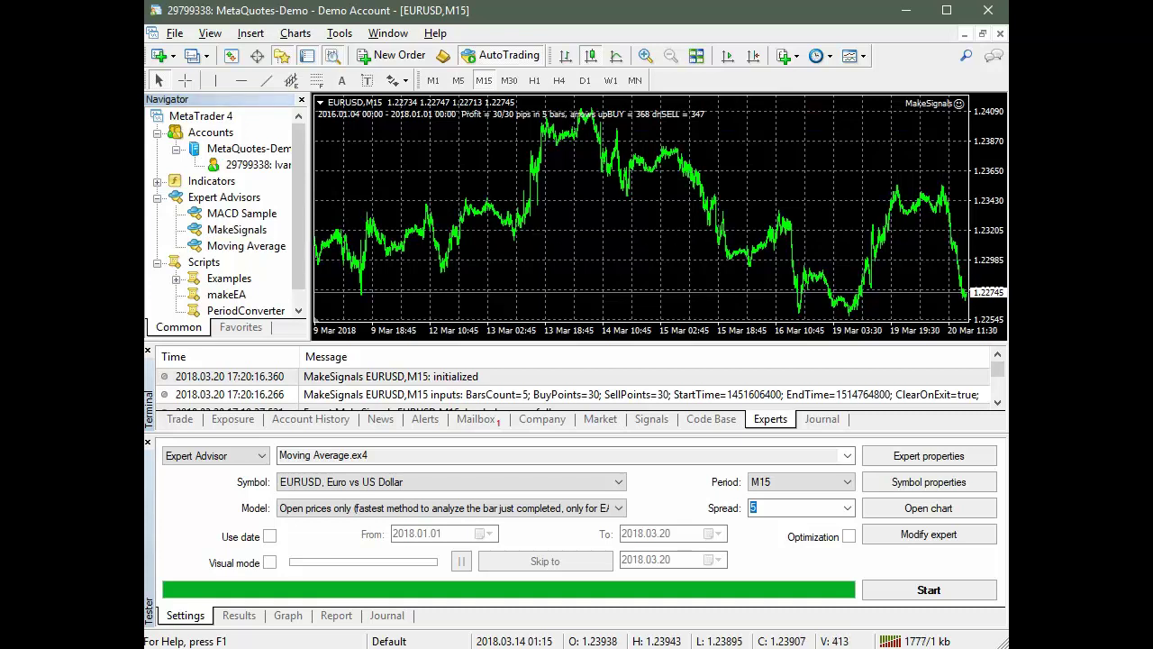
left_click_drag(567, 216, 741, 216)
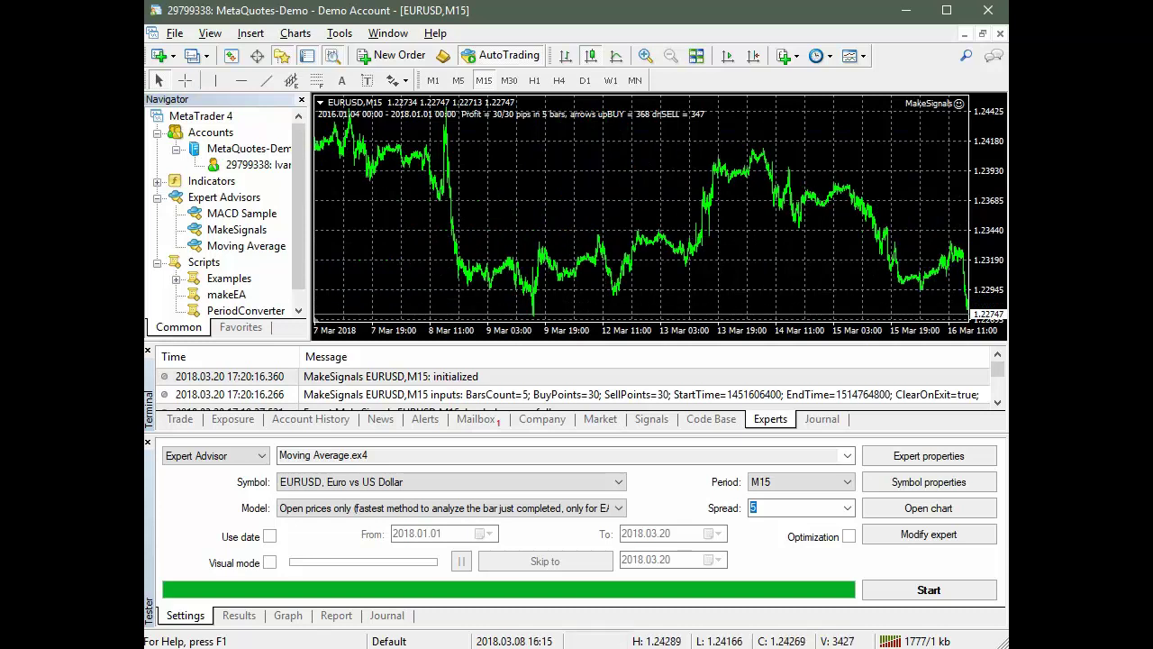
left_click_drag(468, 216, 713, 216)
scroll(641, 212, "up", 15)
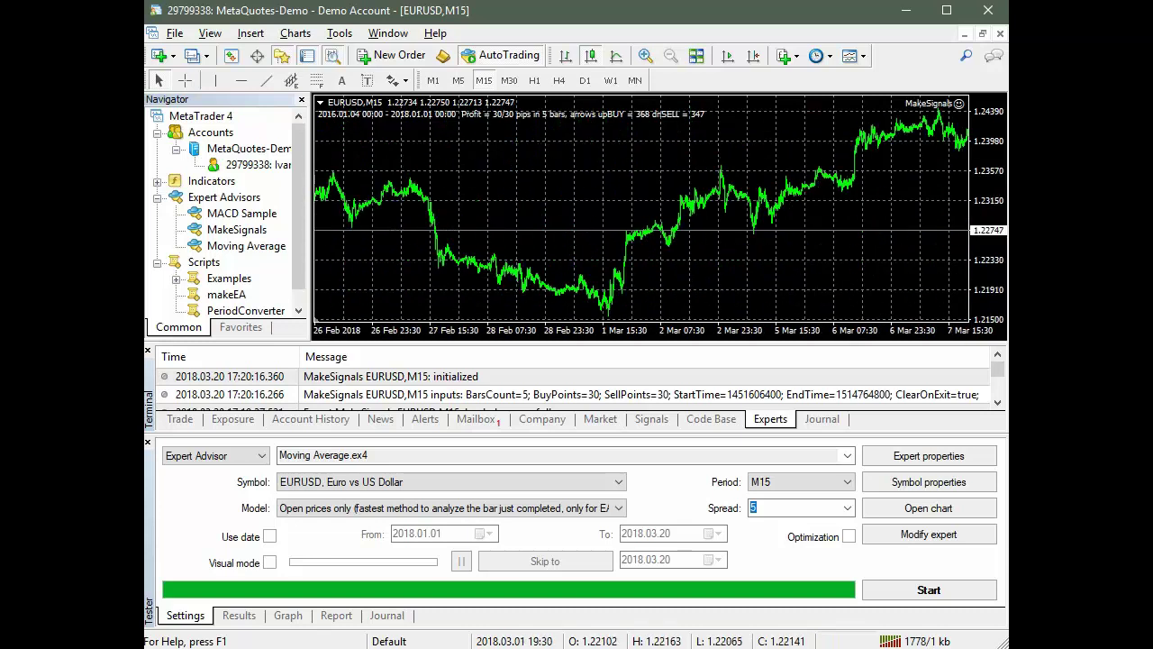
scroll(642, 212, "up", 15)
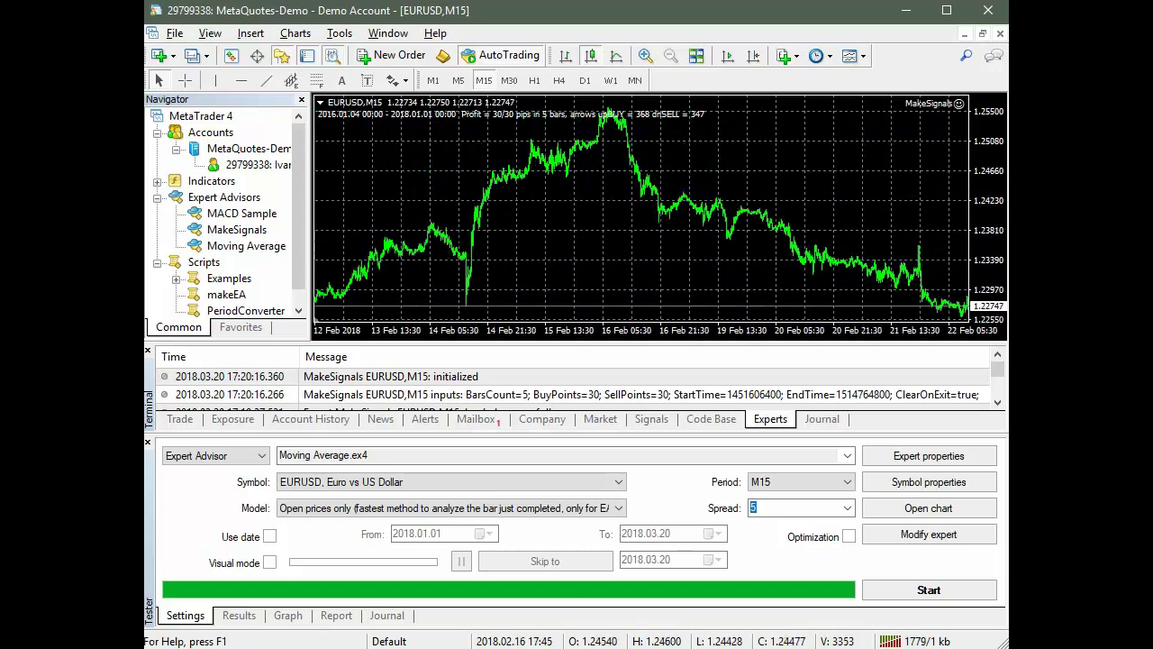
scroll(642, 212, "up", 7)
scroll(642, 212, "up", 8)
scroll(642, 212, "up", 15)
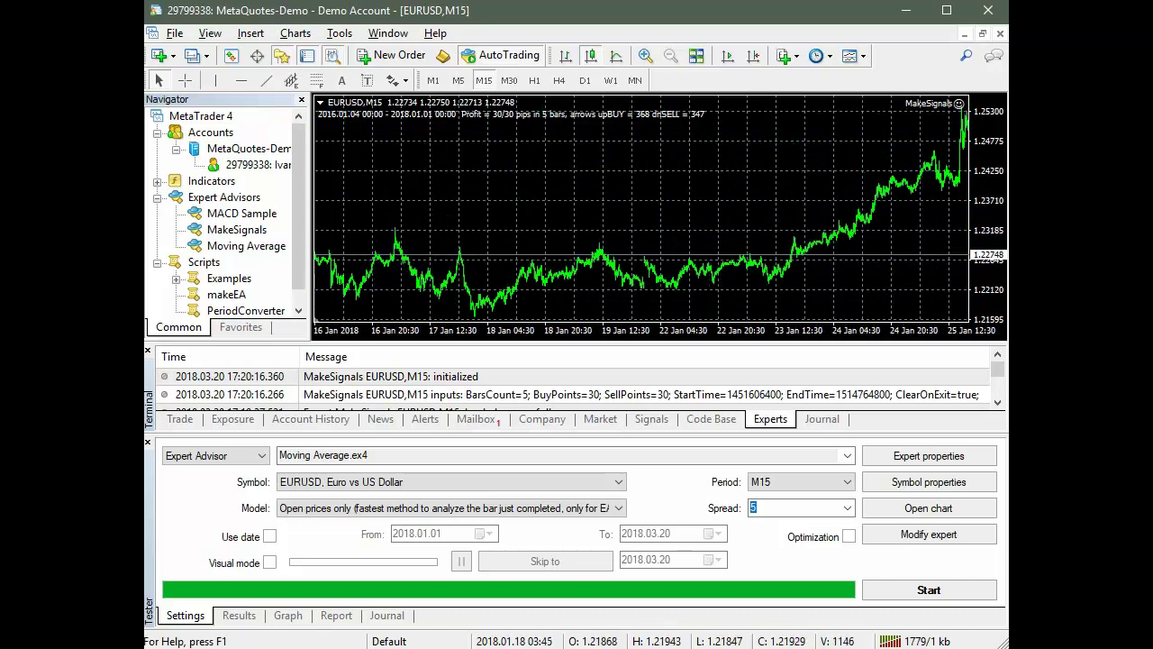
scroll(642, 211, "up", 10)
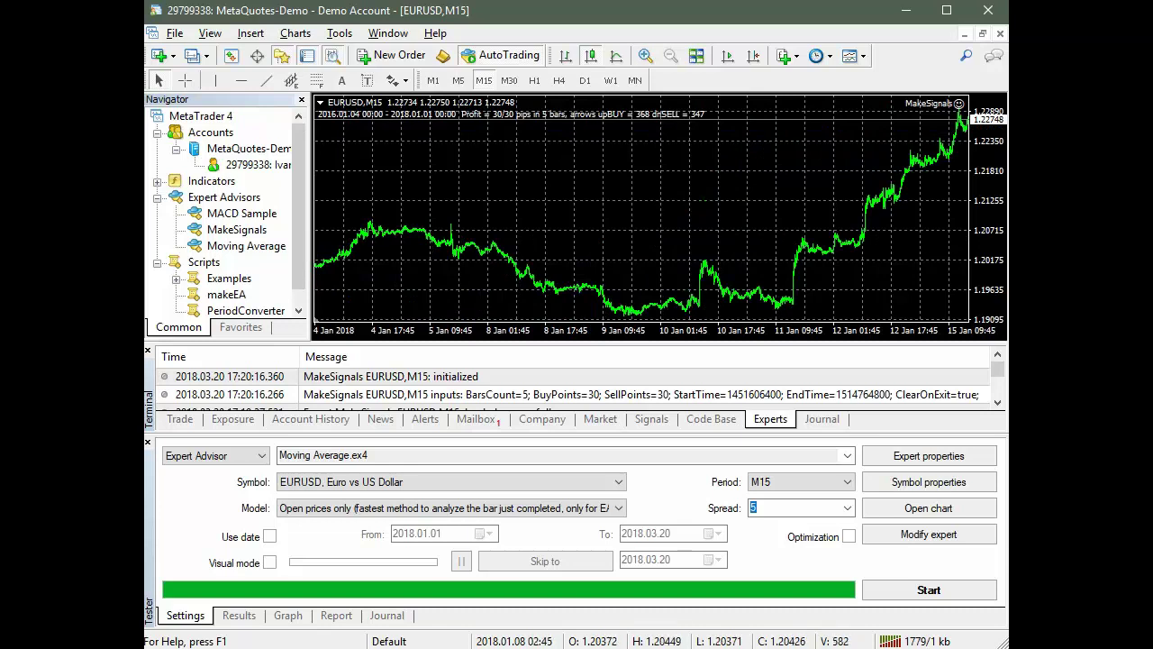
scroll(641, 211, "up", 7)
scroll(642, 212, "up", 8)
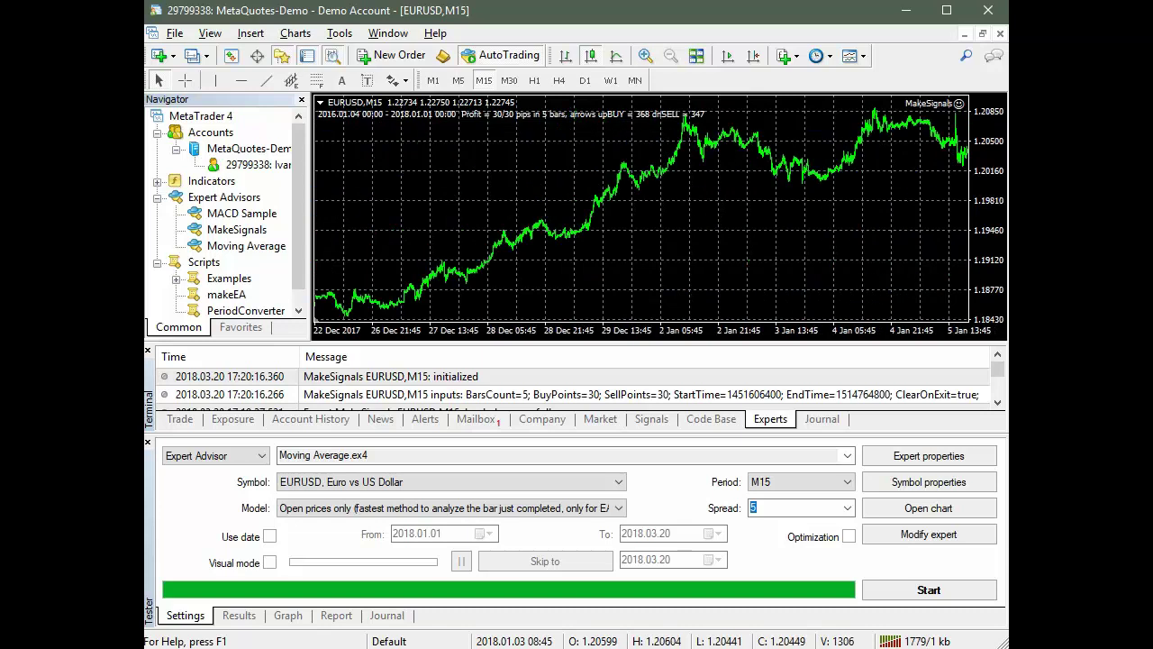
scroll(642, 212, "up", 8)
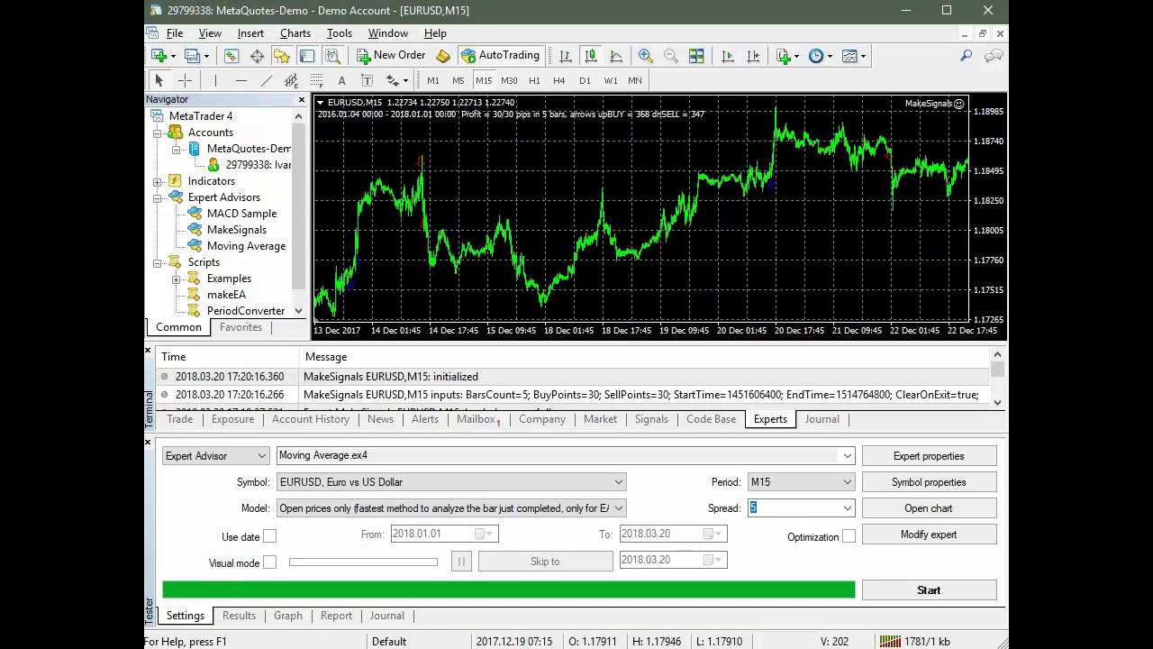
Step: Compare the December 2017 signal arrows with the January 2018 stretch beyond the end date, and inspect the arrows at candle level
scroll(730, 194, "down", 3)
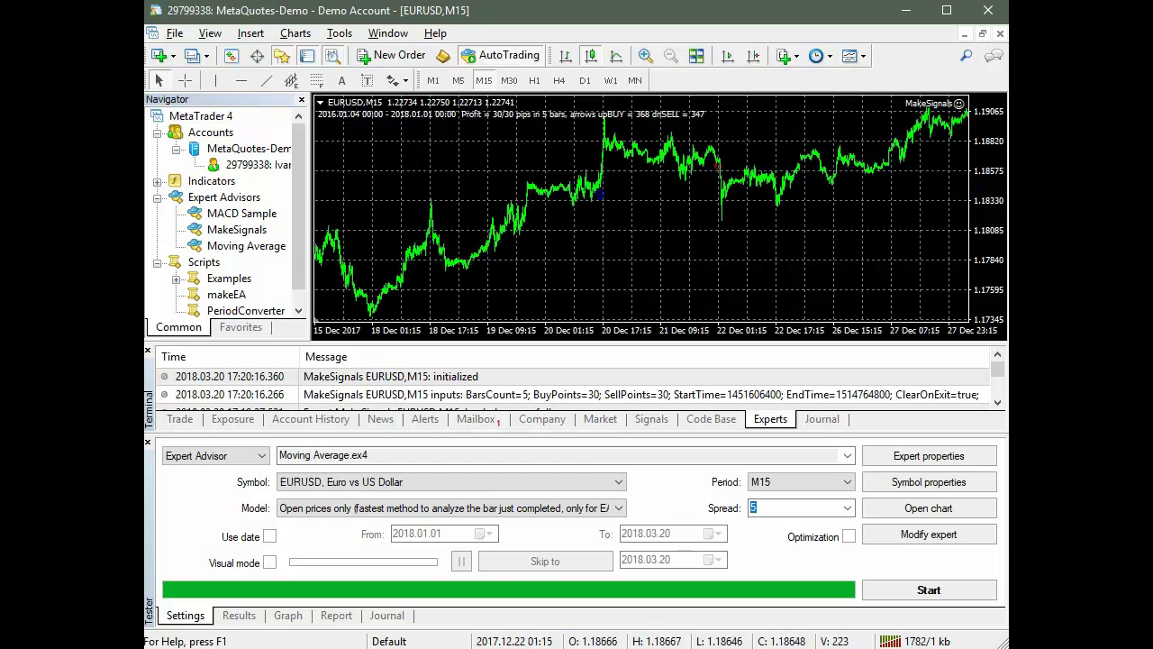
mouse_move(730, 193)
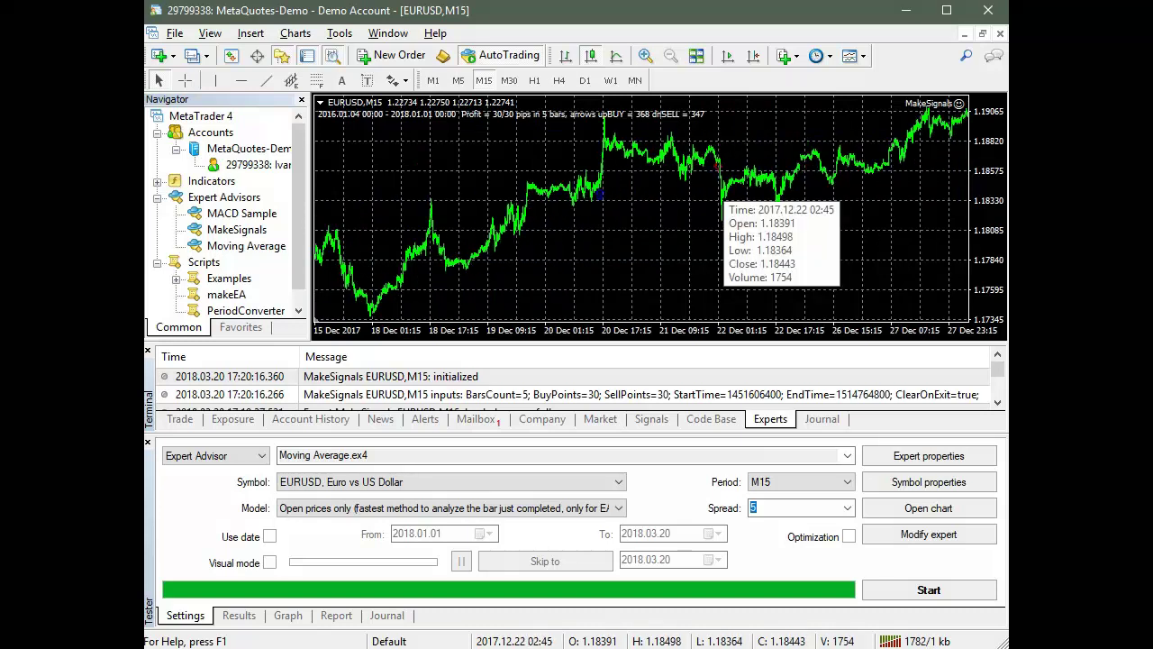
mouse_move(957, 137)
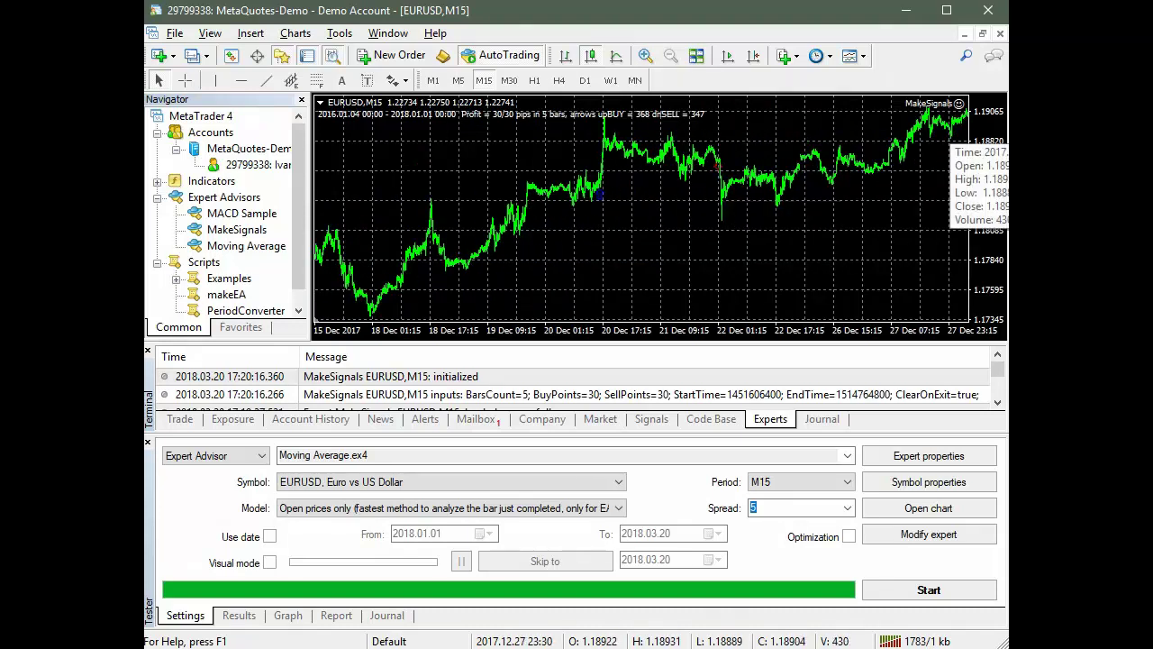
scroll(641, 207, "down", 5)
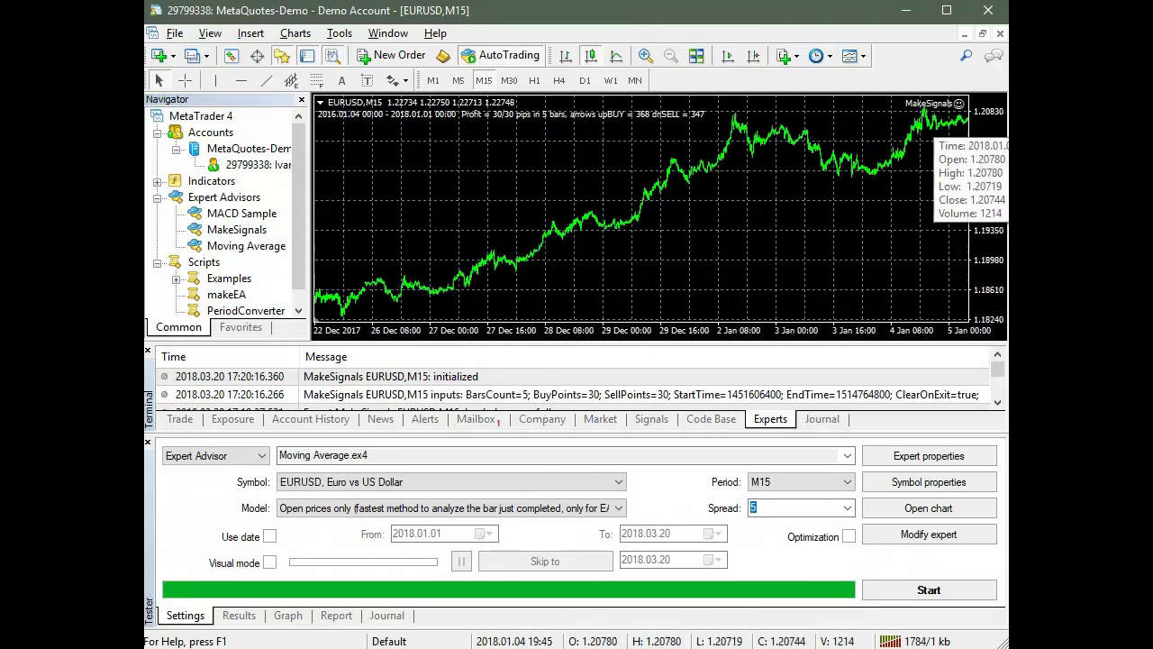
scroll(641, 211, "down", 3)
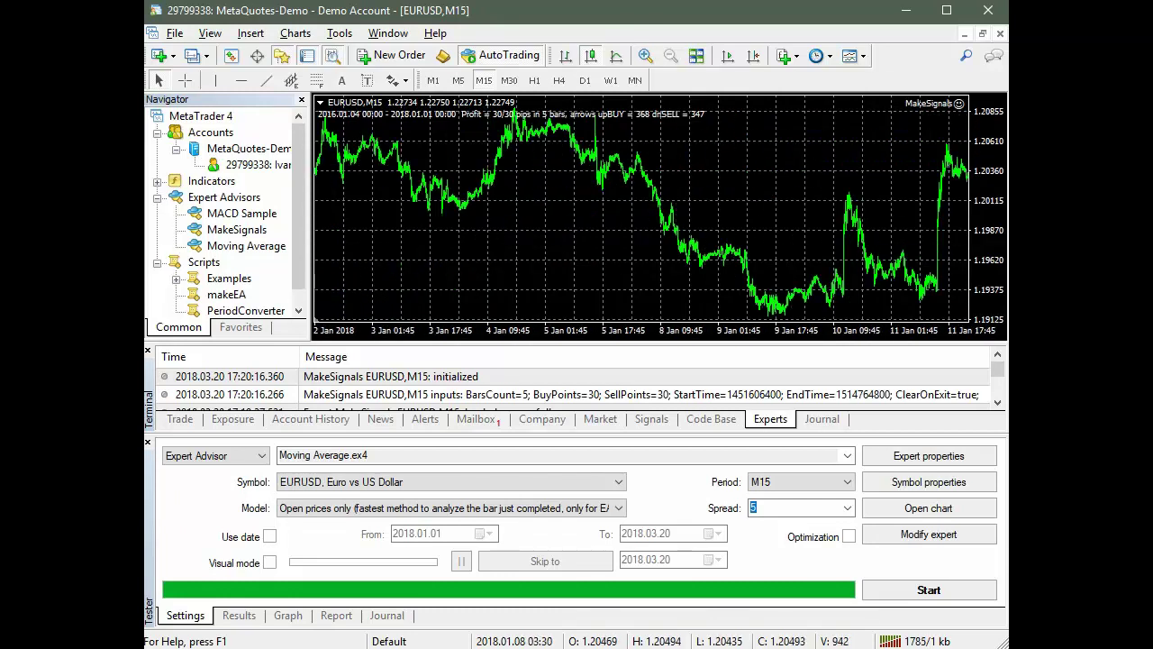
mouse_move(667, 242)
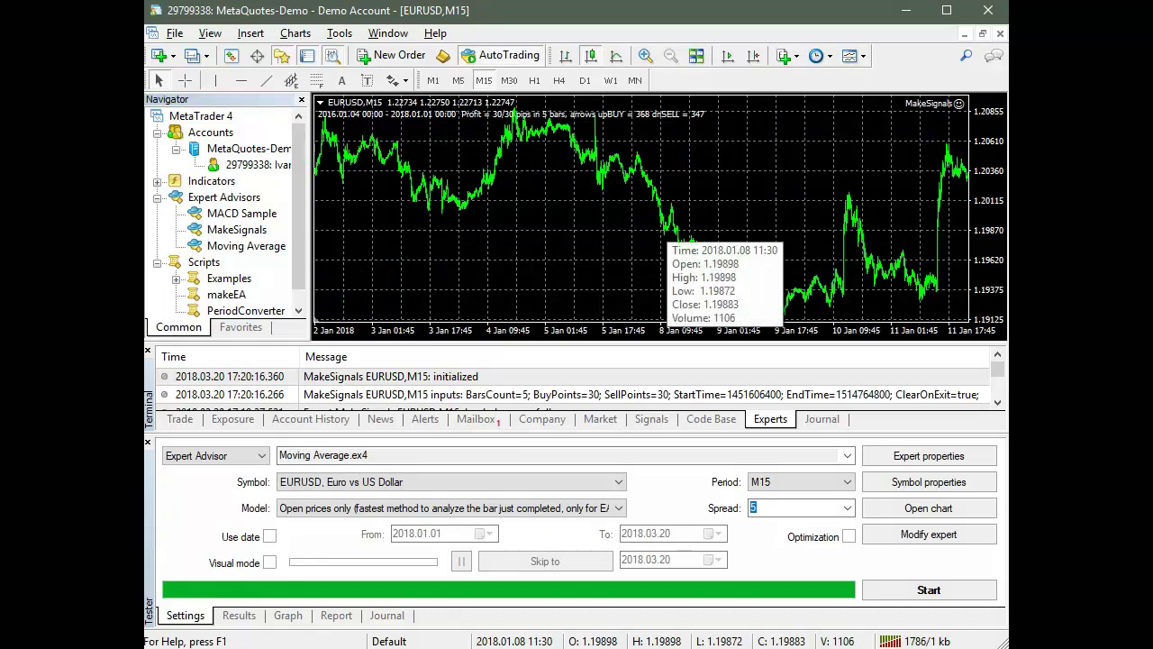
scroll(641, 211, "up", 3)
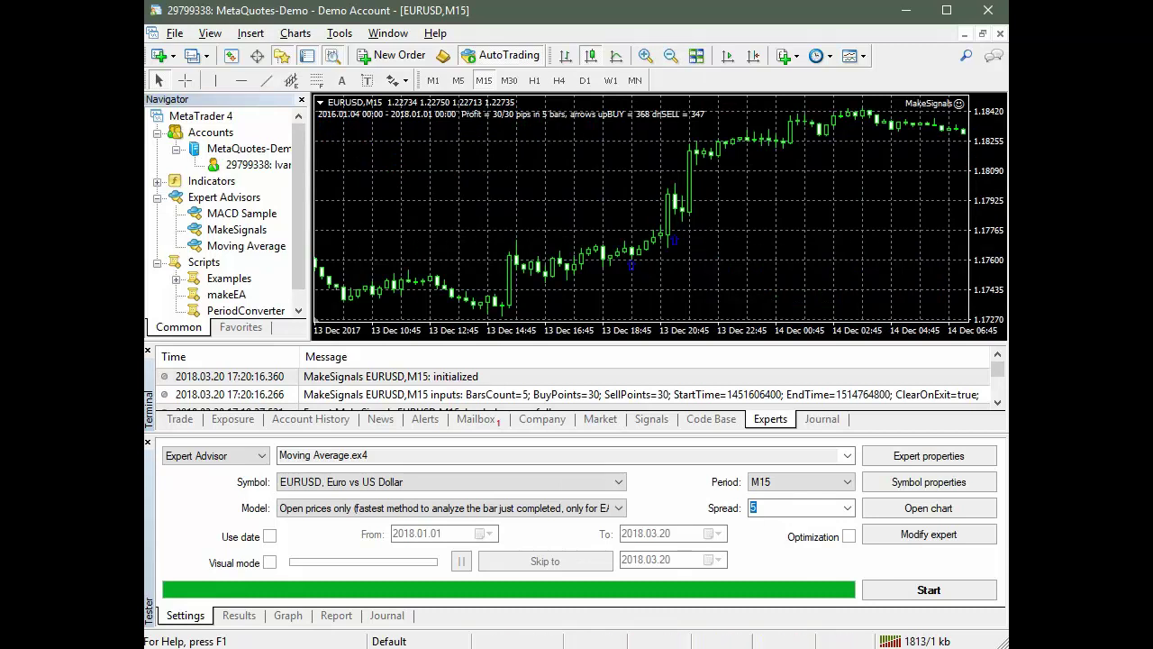
Step: Review the makeEA script's pattern bars, neural layers, neurons and learning epoch inputs, and run it on the EURUSD chart with the defaults
left_click(216, 99)
double_click(226, 294)
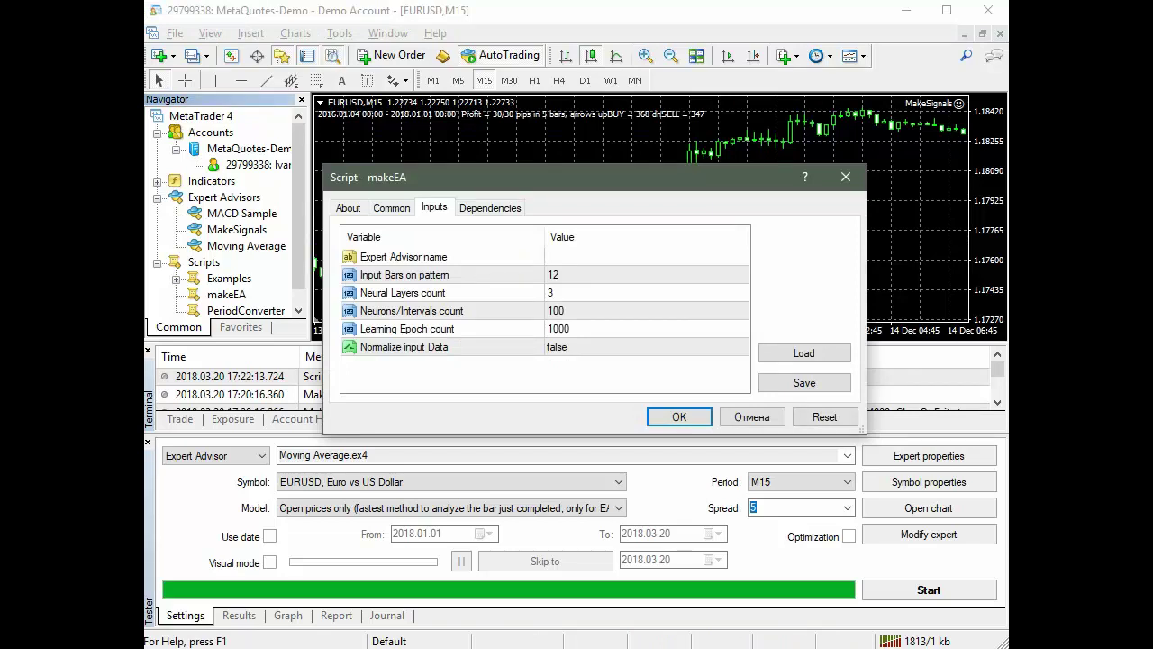
left_click(406, 275)
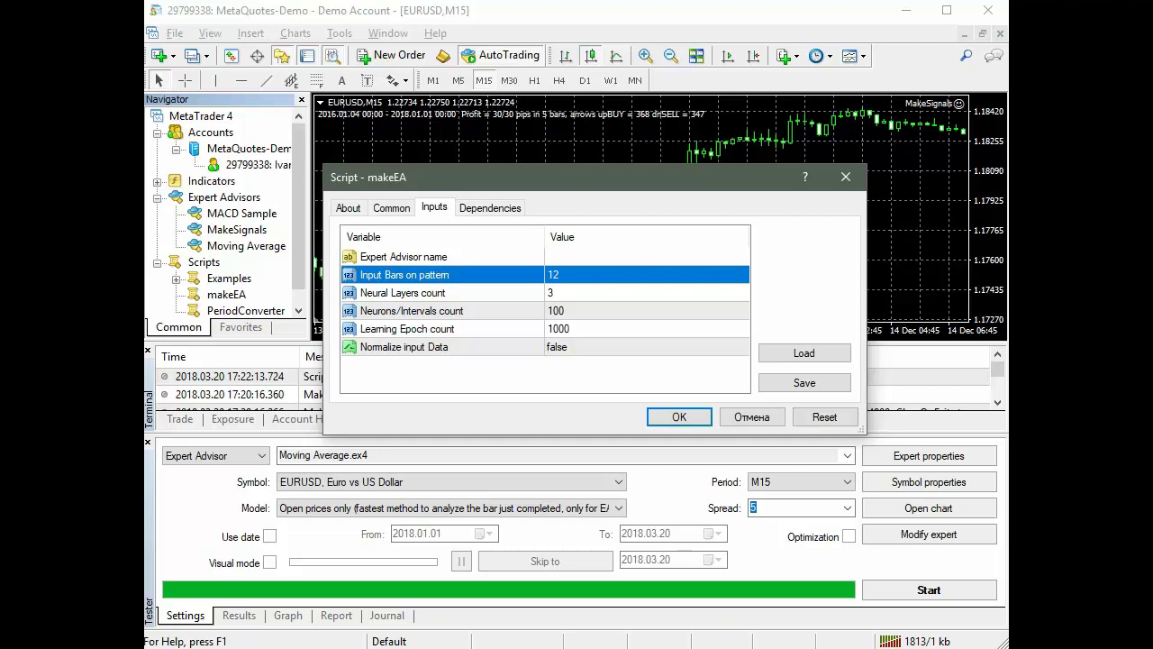
left_click_drag(541, 176, 555, 333)
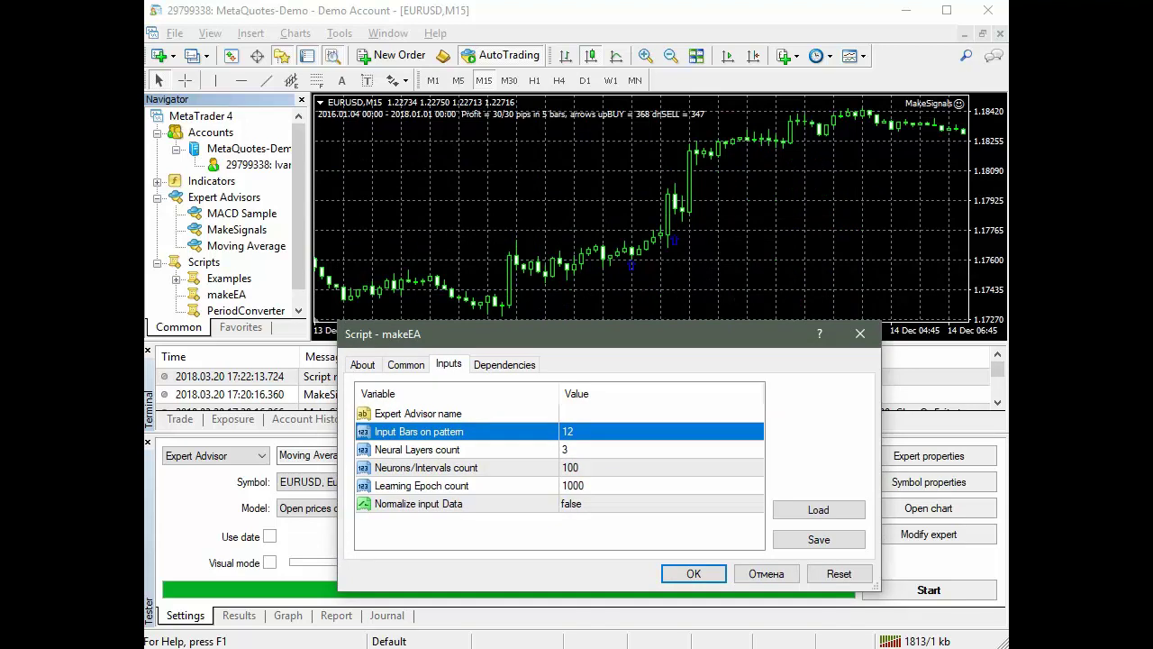
left_click_drag(555, 334, 575, 174)
left_click(486, 290)
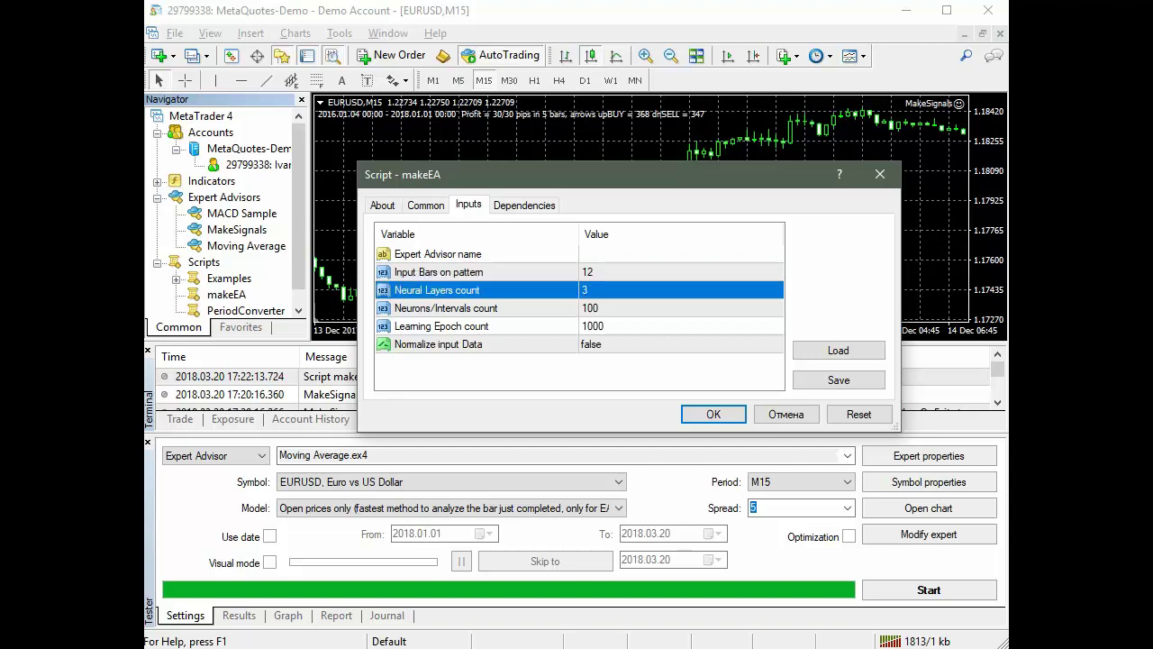
left_click(487, 308)
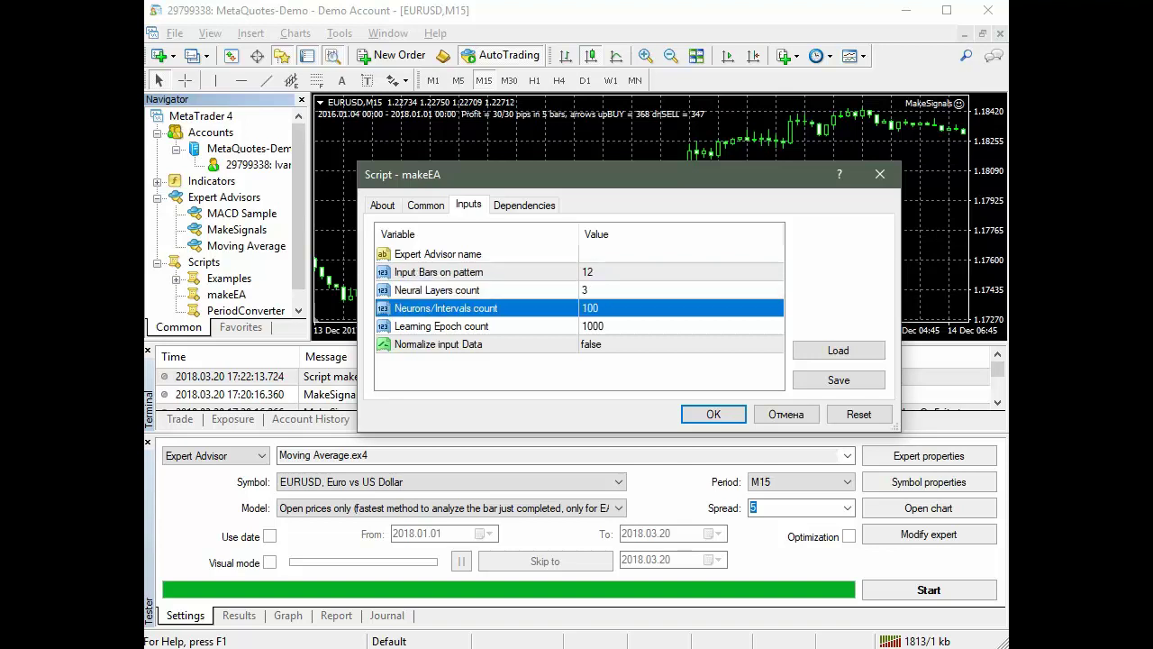
left_click(486, 325)
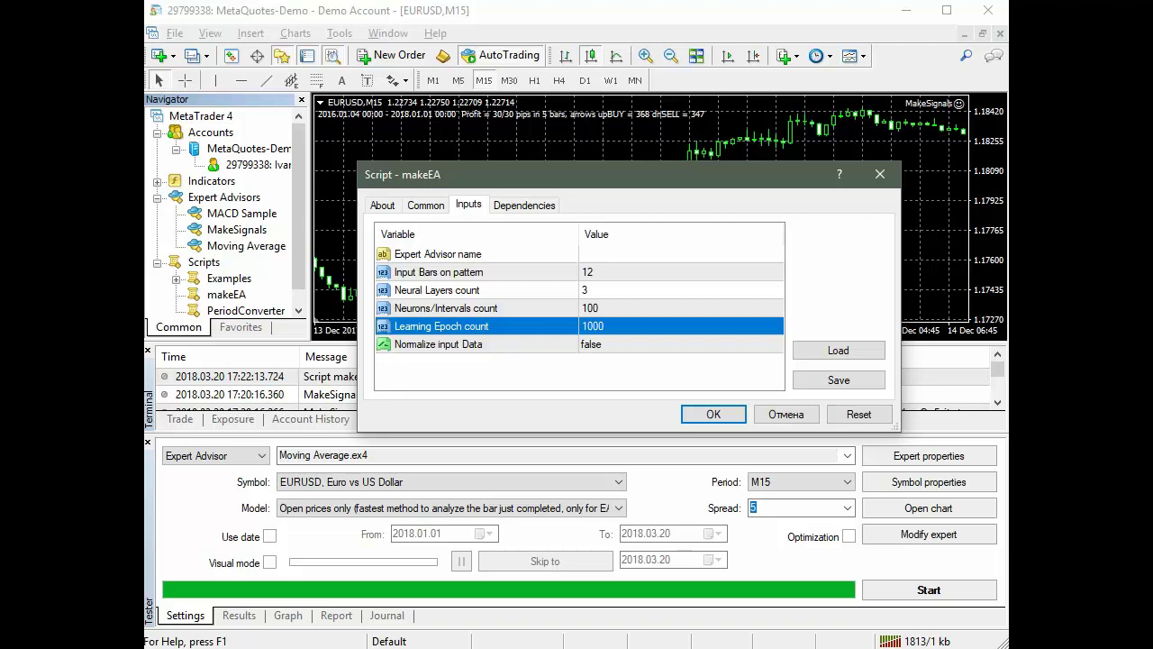
left_click(714, 414)
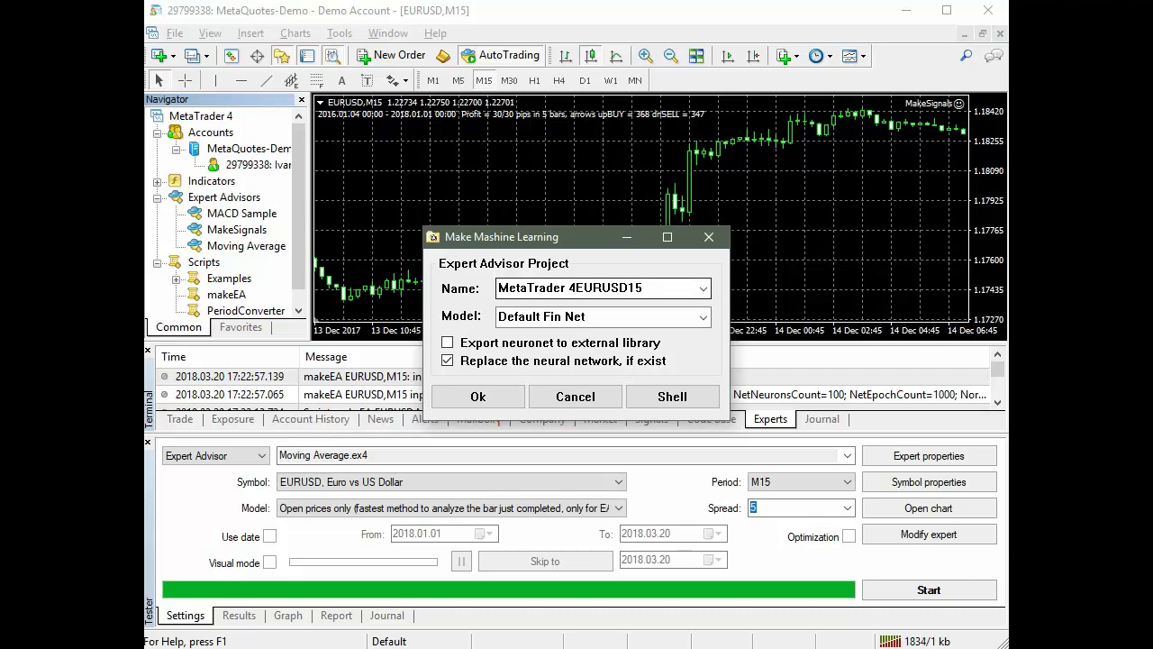
Step: Name the Expert Advisor project ea01, choose the Objective P-Net model and start building the neural-network expert
left_click(602, 288)
type("уф")
key("BackSpace")
key("BackSpace")
type("ea01")
key("Return")
left_click(703, 317)
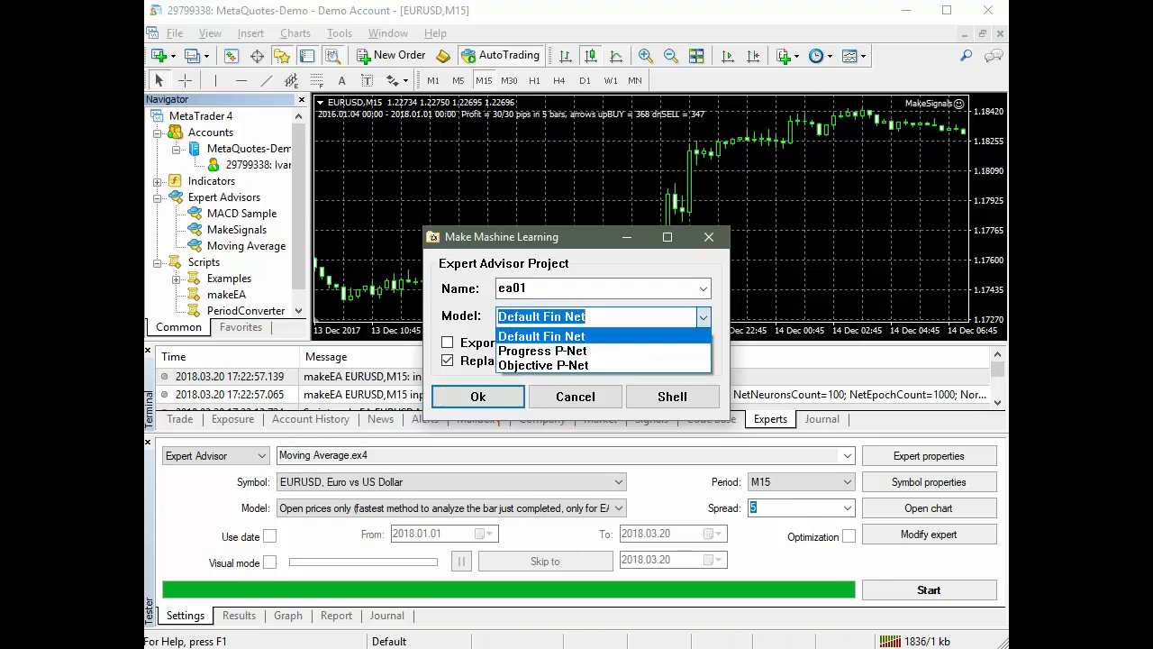
left_click(543, 365)
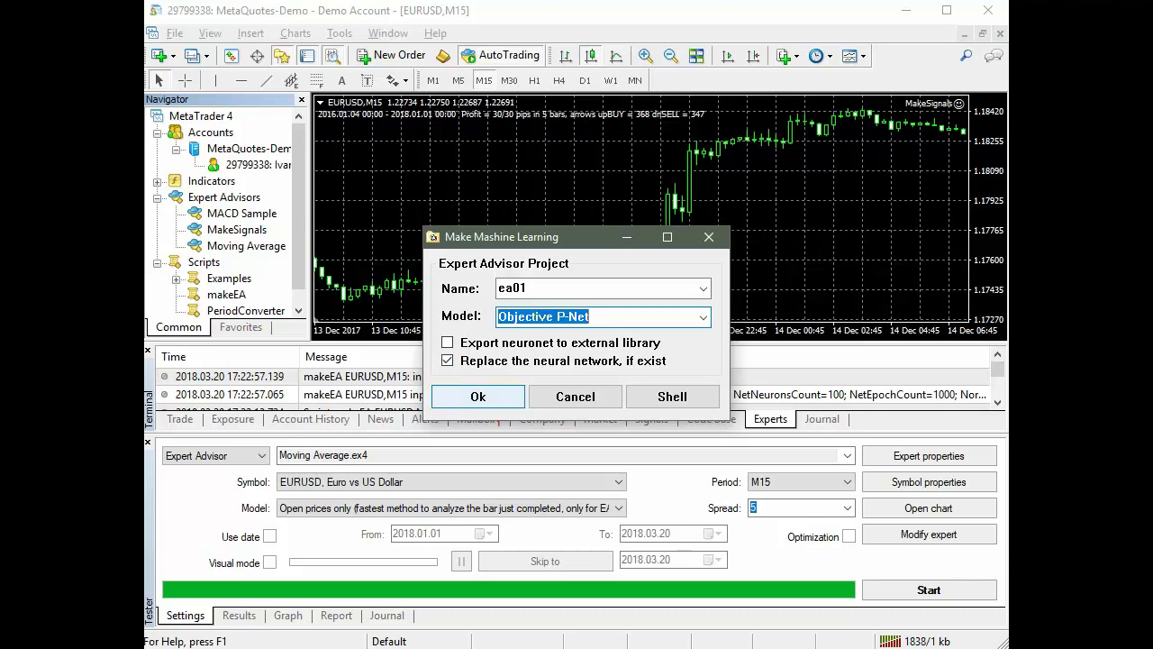
key("Return")
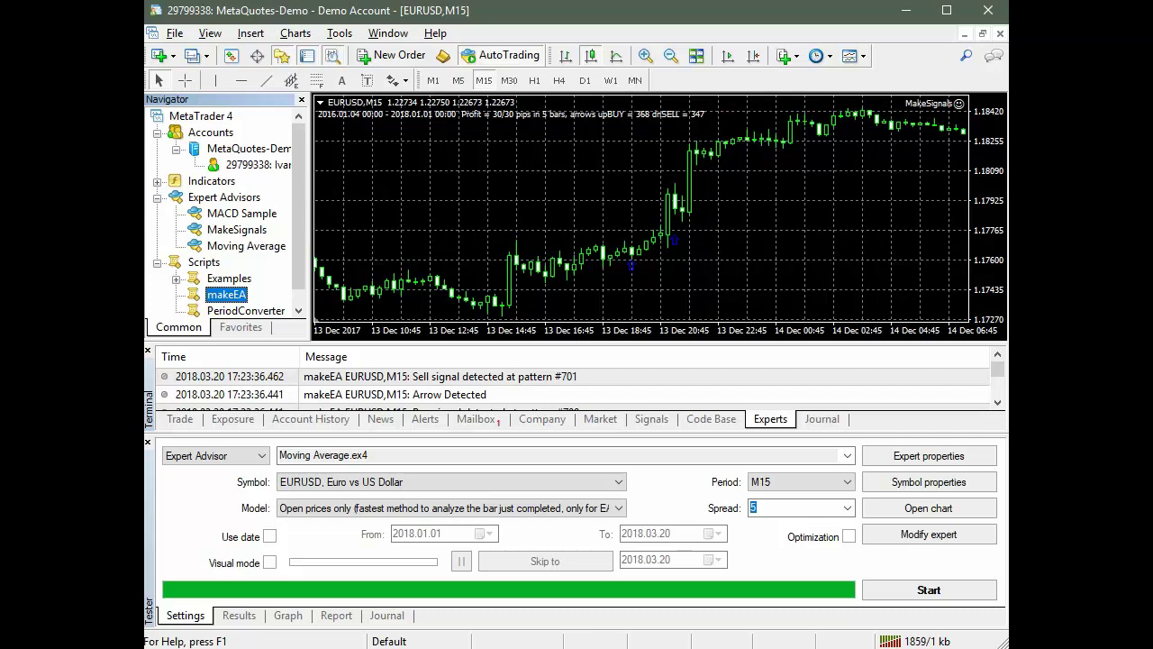
Step: Refresh the list of available expert advisors
left_click(225, 198)
right_click(229, 191)
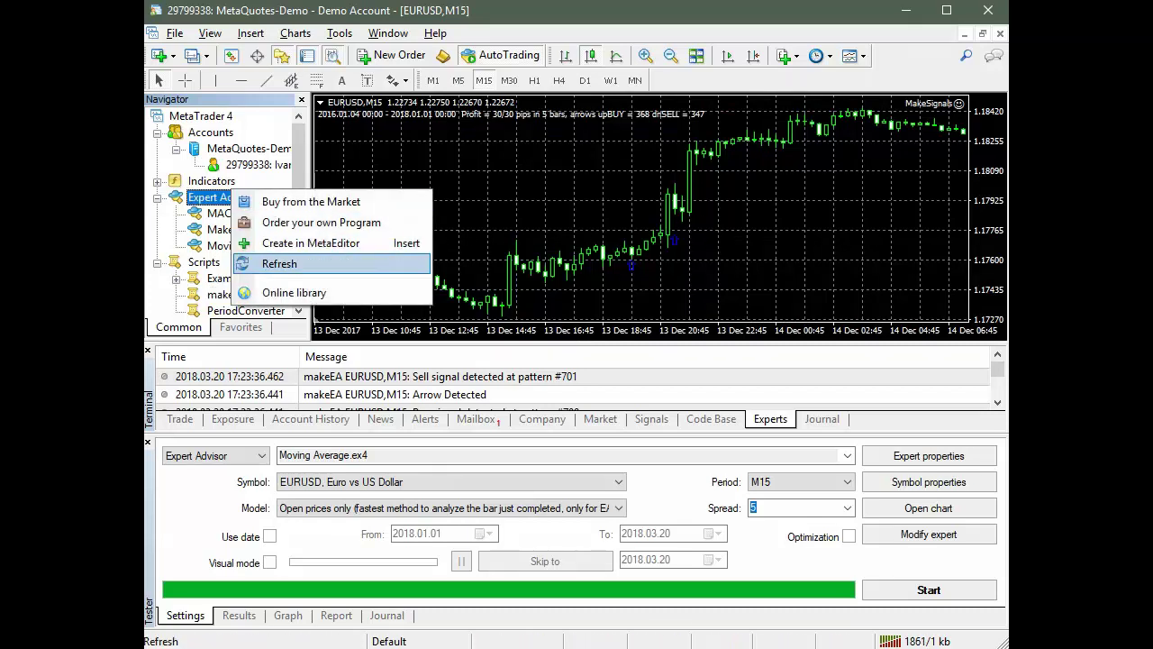
left_click(271, 261)
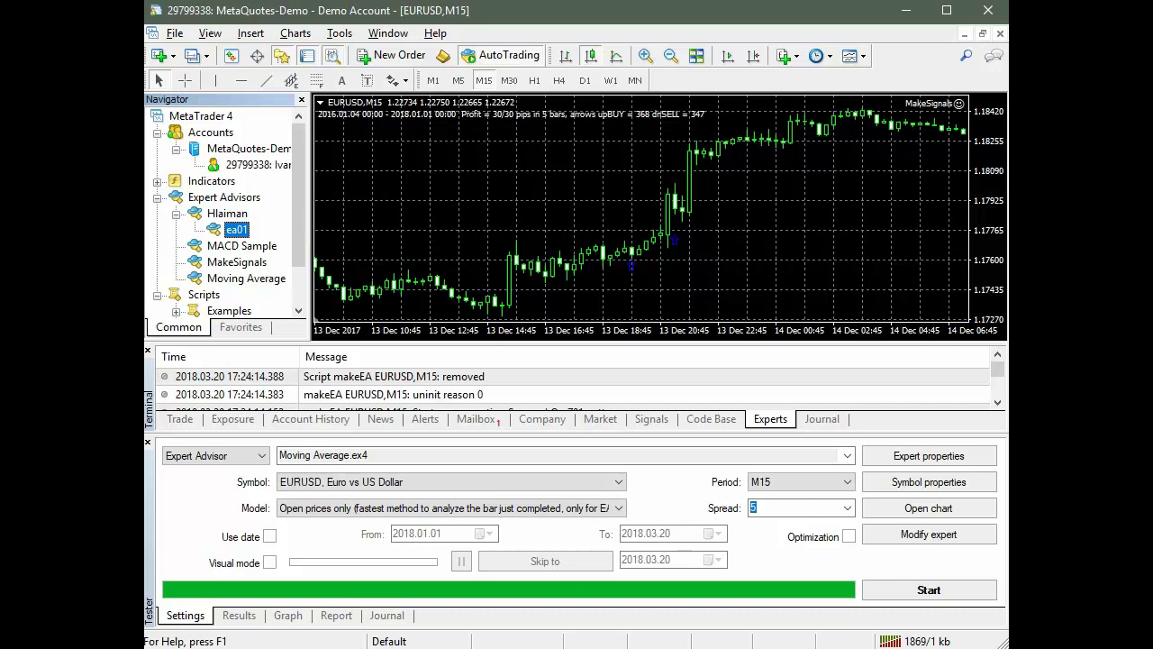
Step: Select ea01.ex4 from the Hlaiman folder as the expert advisor for the strategy test
left_click(423, 455)
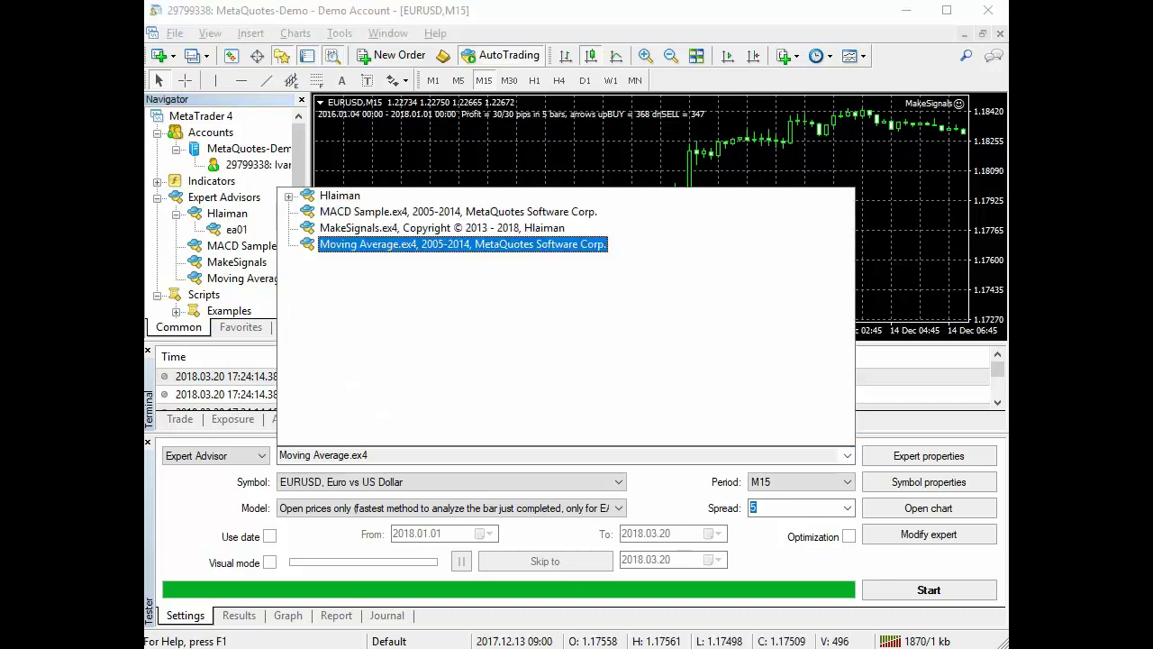
left_click(340, 195)
left_click(288, 195)
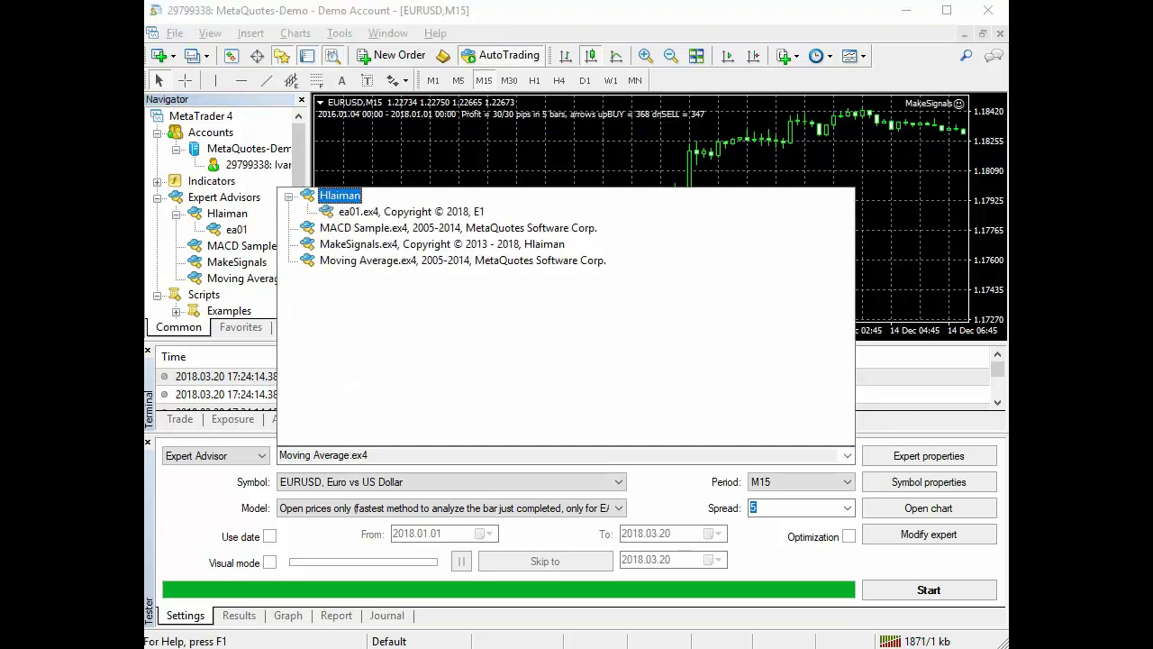
key("Down")
key("Return")
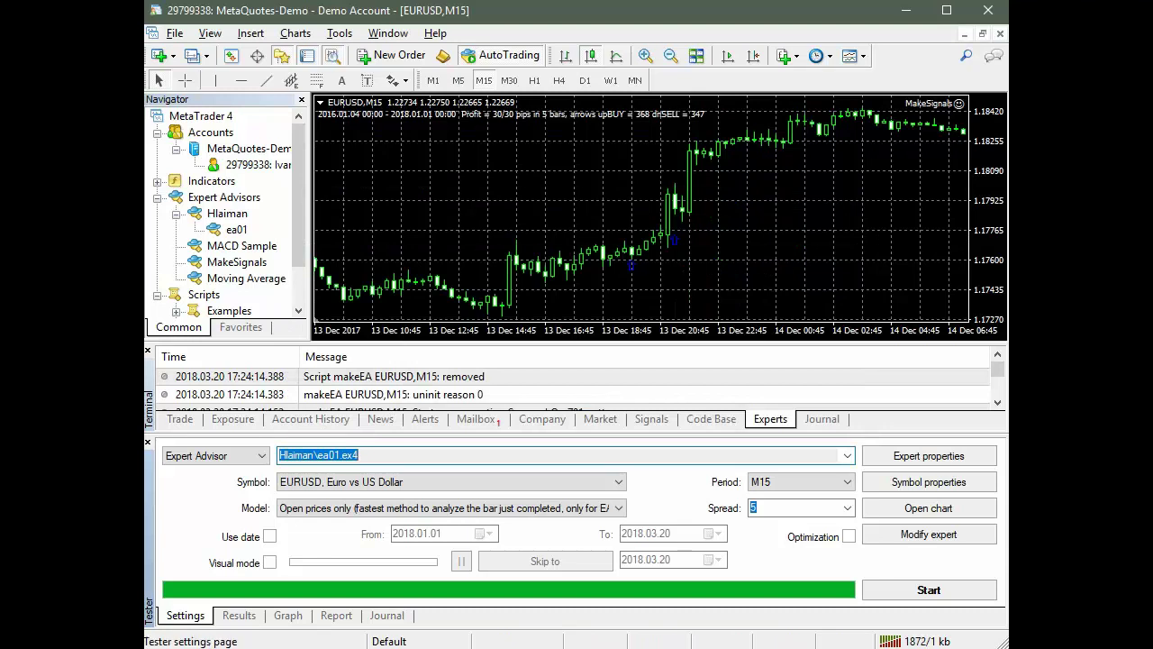
Step: Set both the TakeProfit and StopLoss values of the ea01 expert to 30
left_click(929, 455)
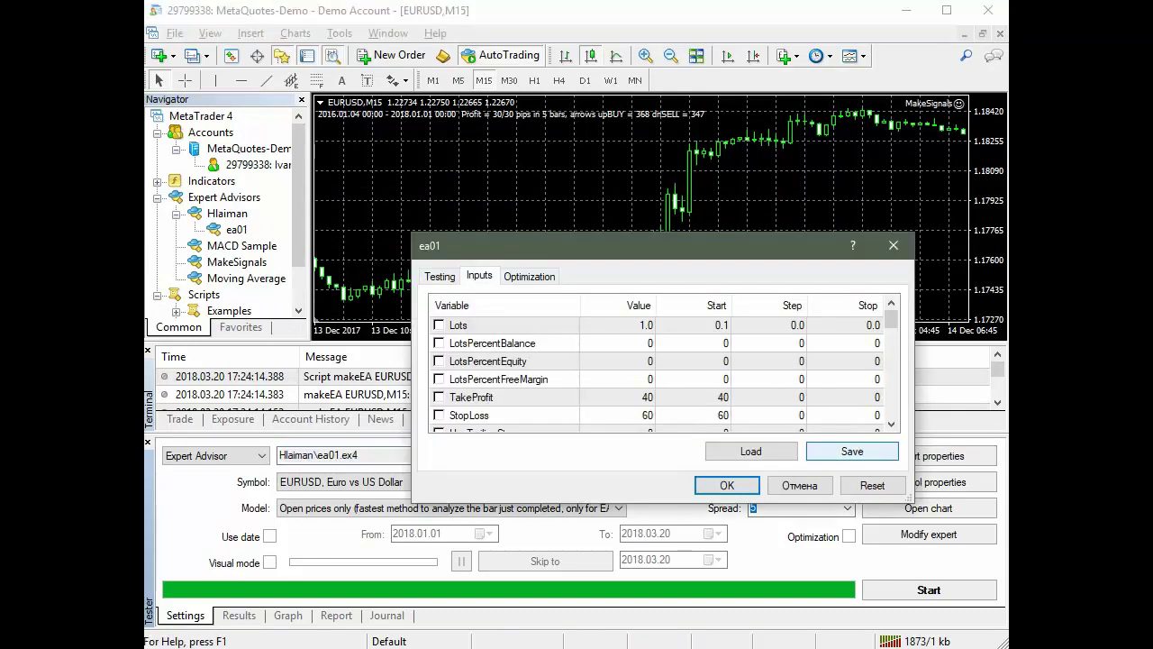
left_click(504, 396)
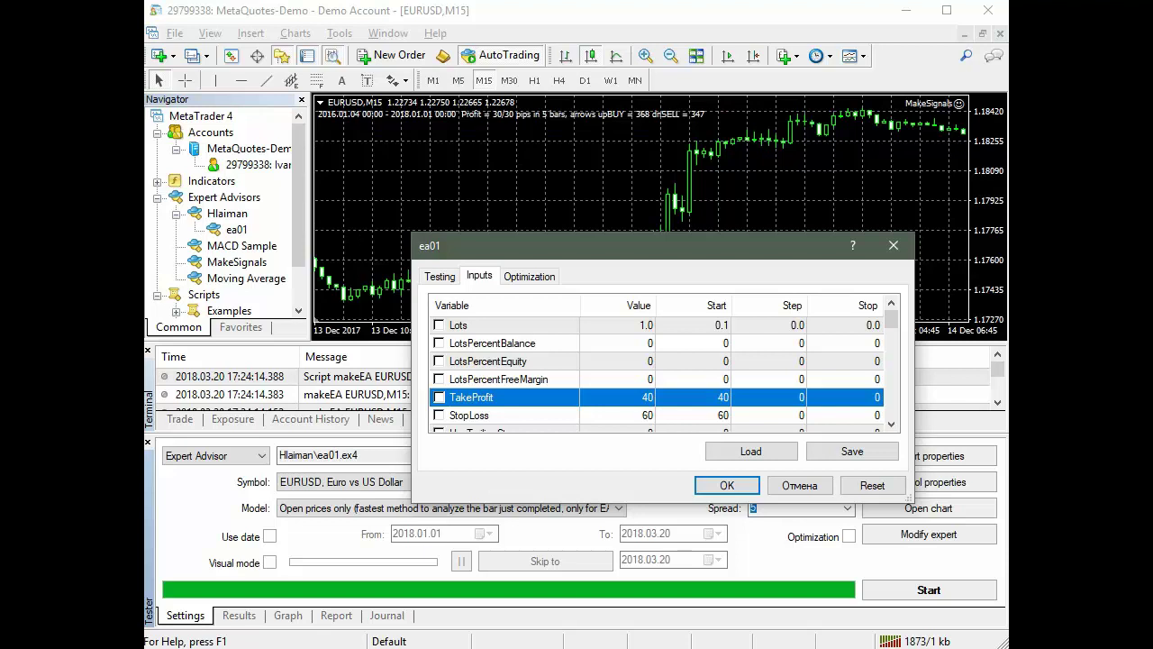
double_click(618, 398)
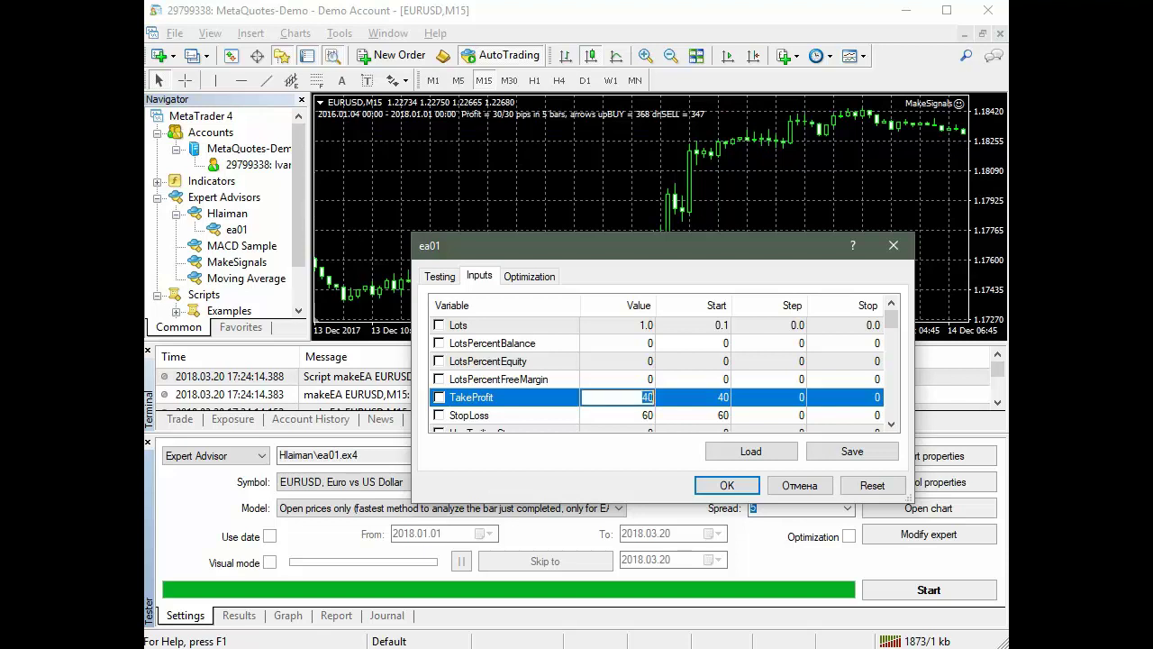
type("30")
double_click(618, 415)
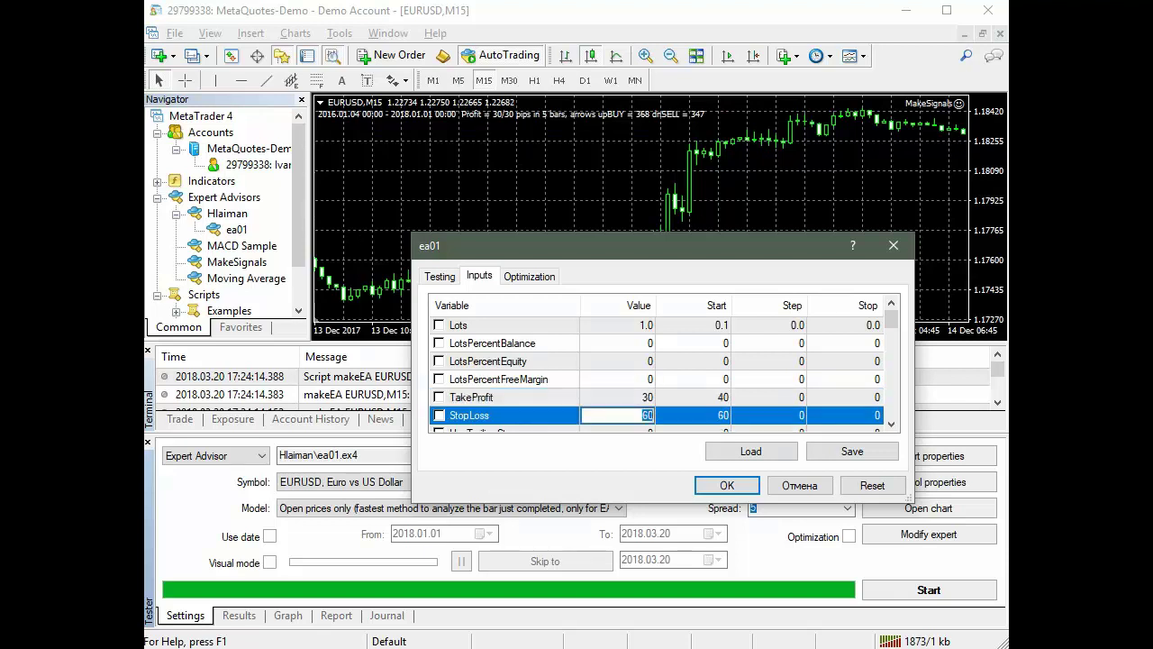
type("30")
left_click(619, 397)
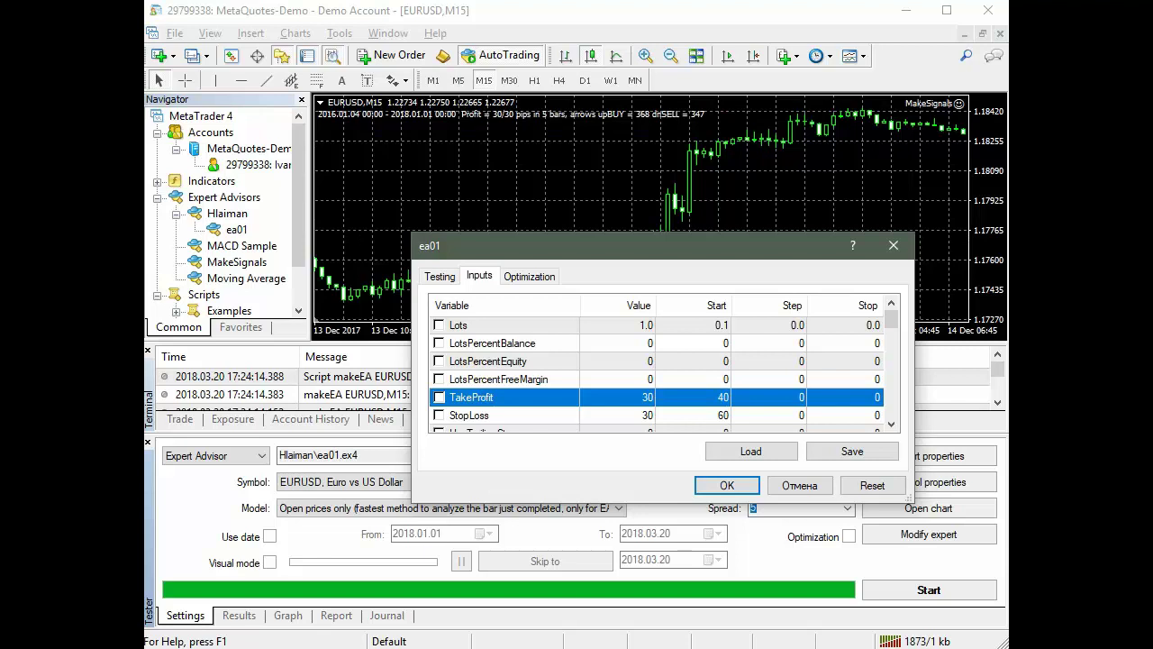
Step: Look through the remaining ea01 inputs down to RepeatOrderSend and accept the expert's settings
scroll(891, 423, "down", 1)
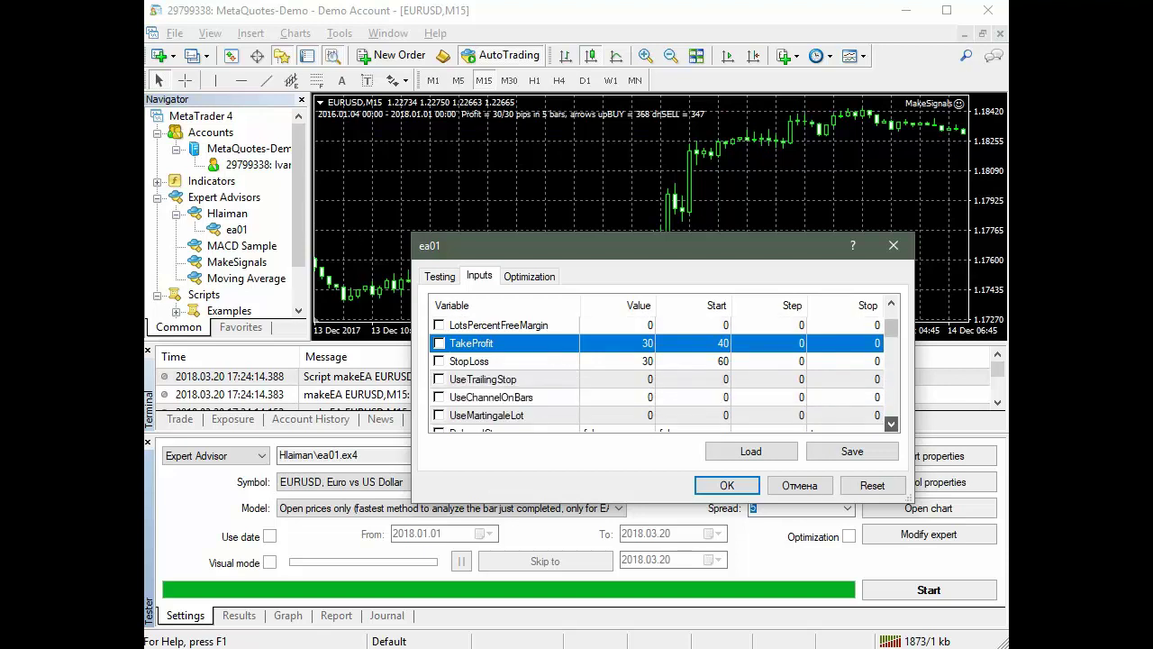
scroll(891, 423, "down", 2)
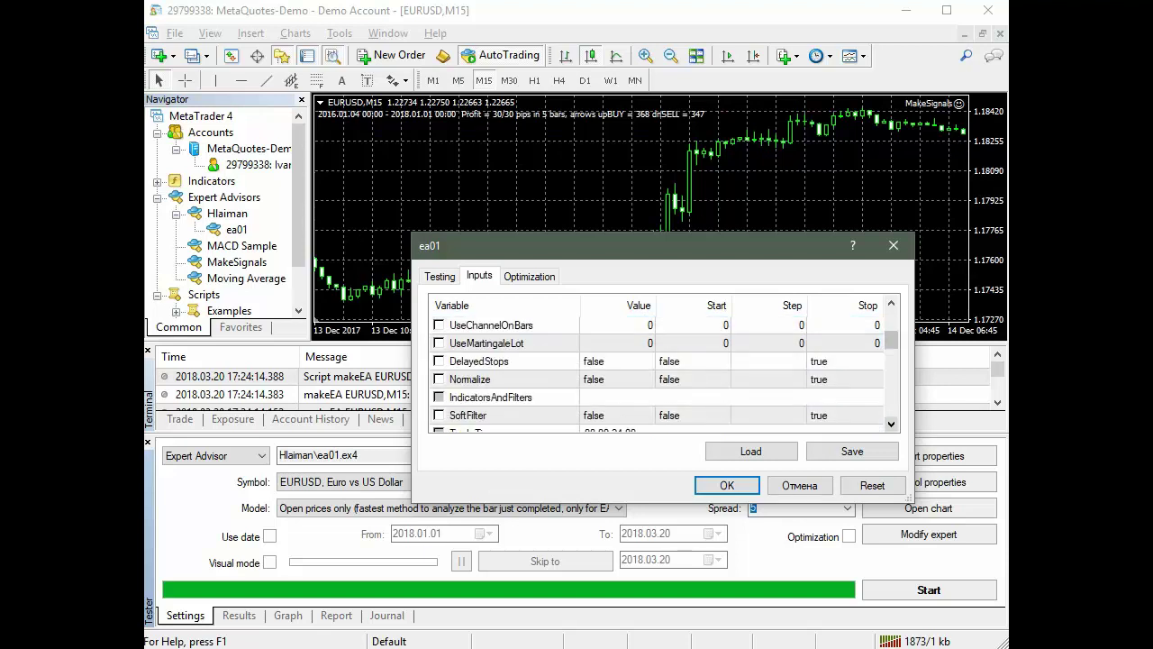
scroll(892, 424, "down", 2)
scroll(891, 423, "down", 3)
scroll(891, 424, "down", 1)
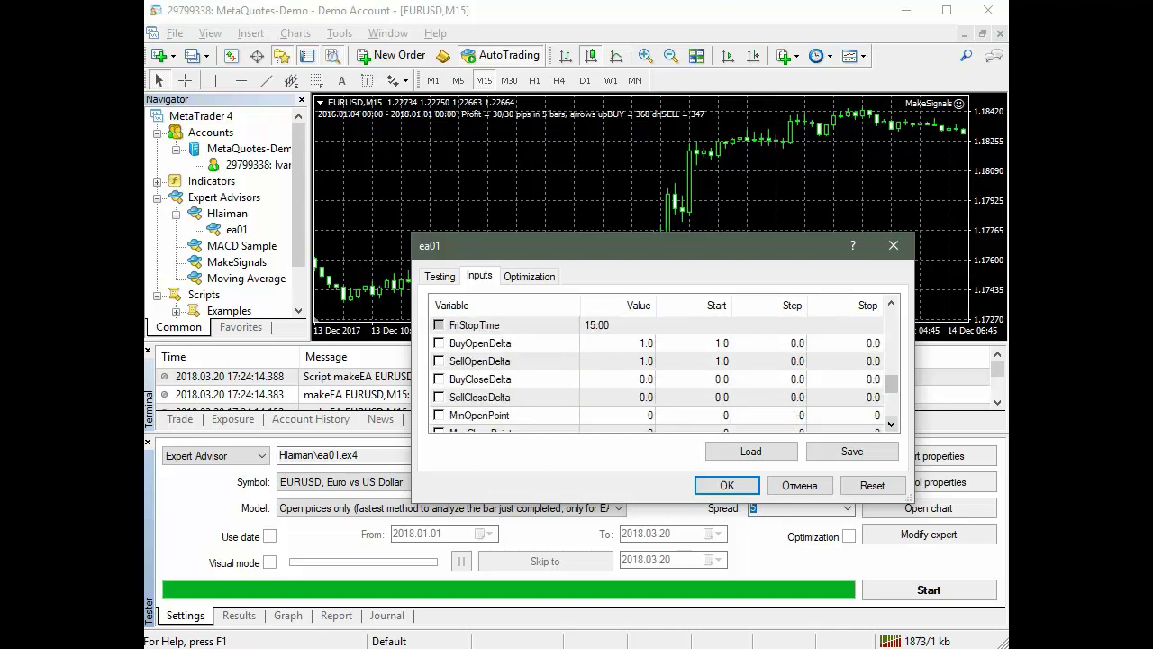
scroll(891, 424, "down", 3)
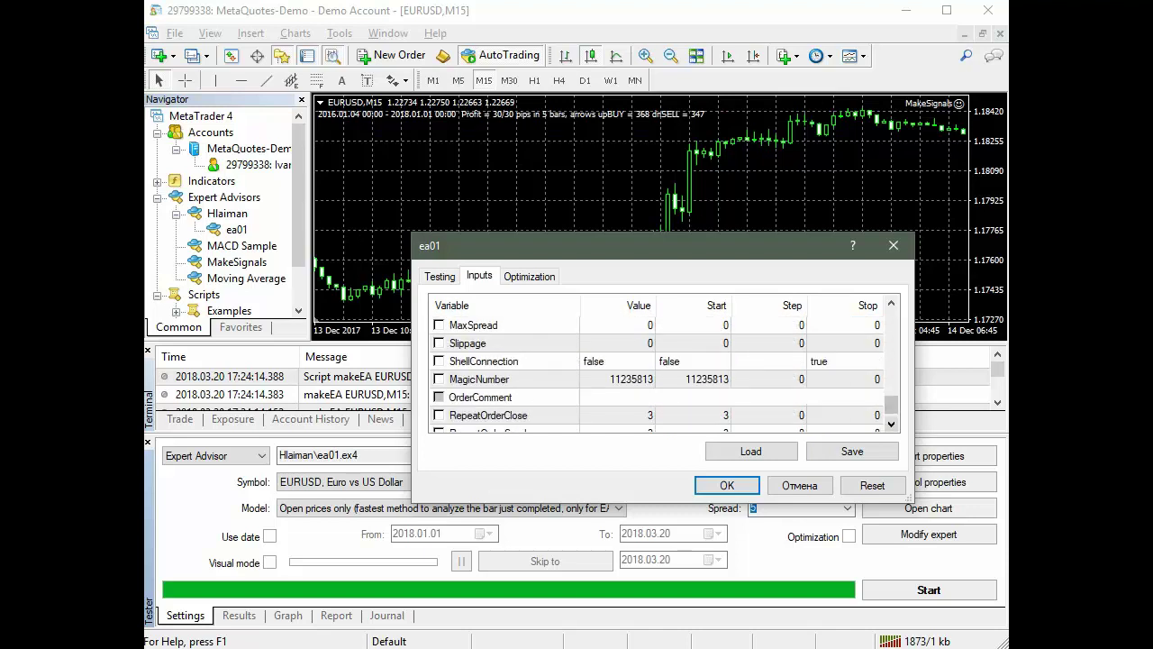
scroll(891, 424, "down", 1)
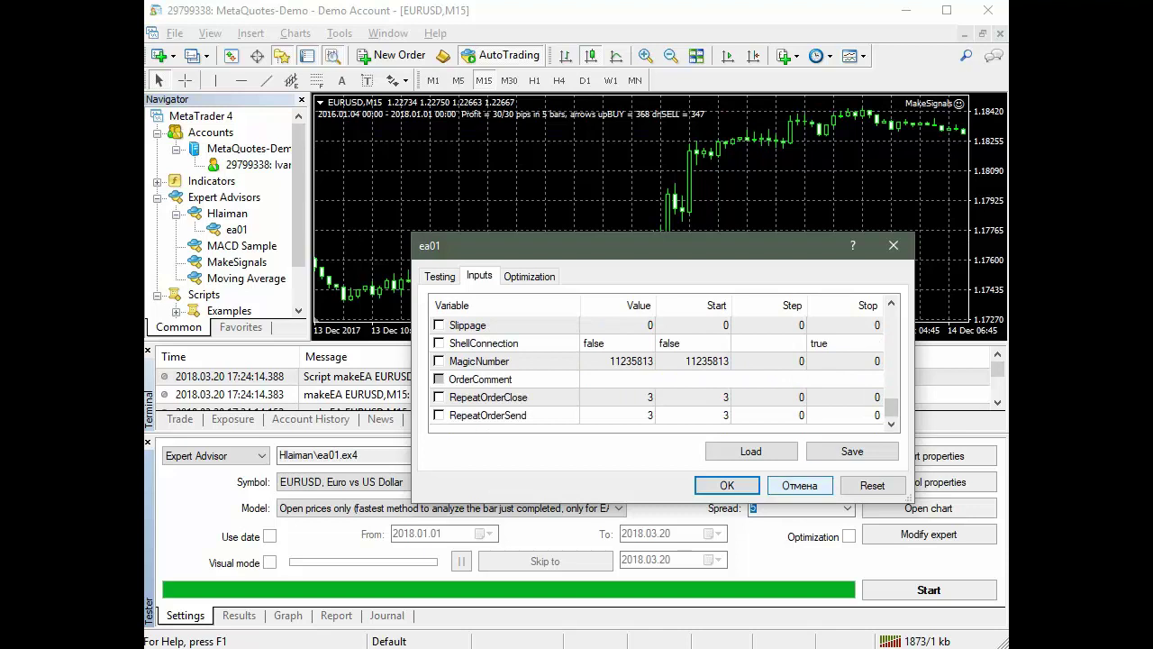
left_click(726, 485)
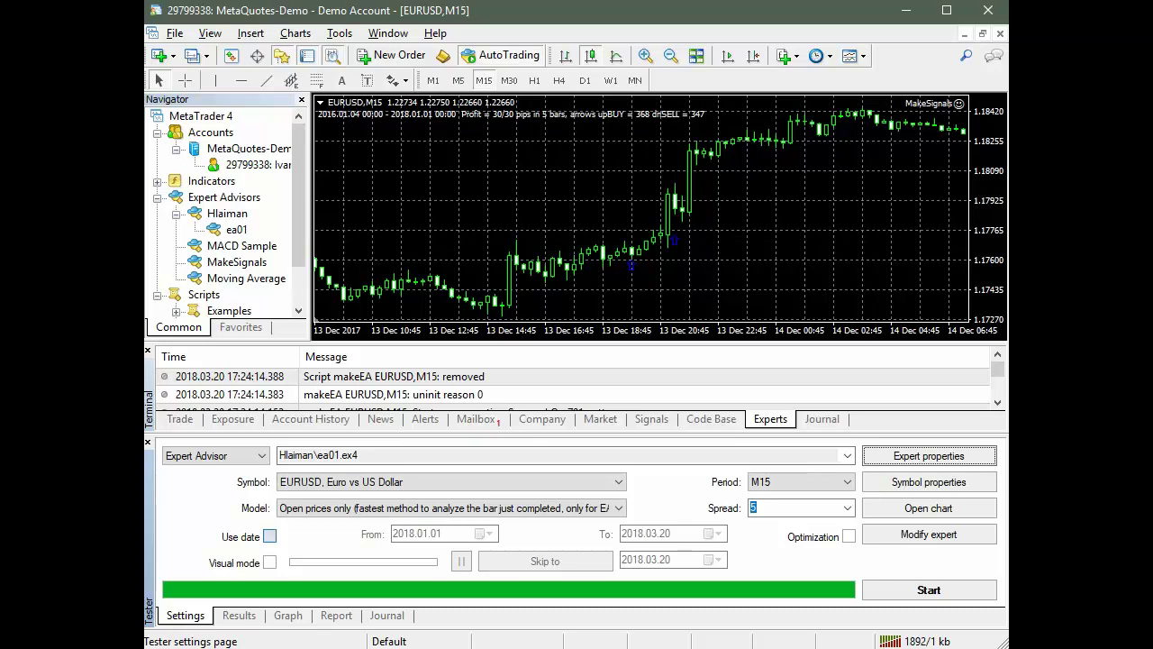
Step: Restrict the strategy test to dates from 2016.01.01 to 2018.01.01 and run the backtest
left_click(270, 535)
left_click(403, 533)
type("2016")
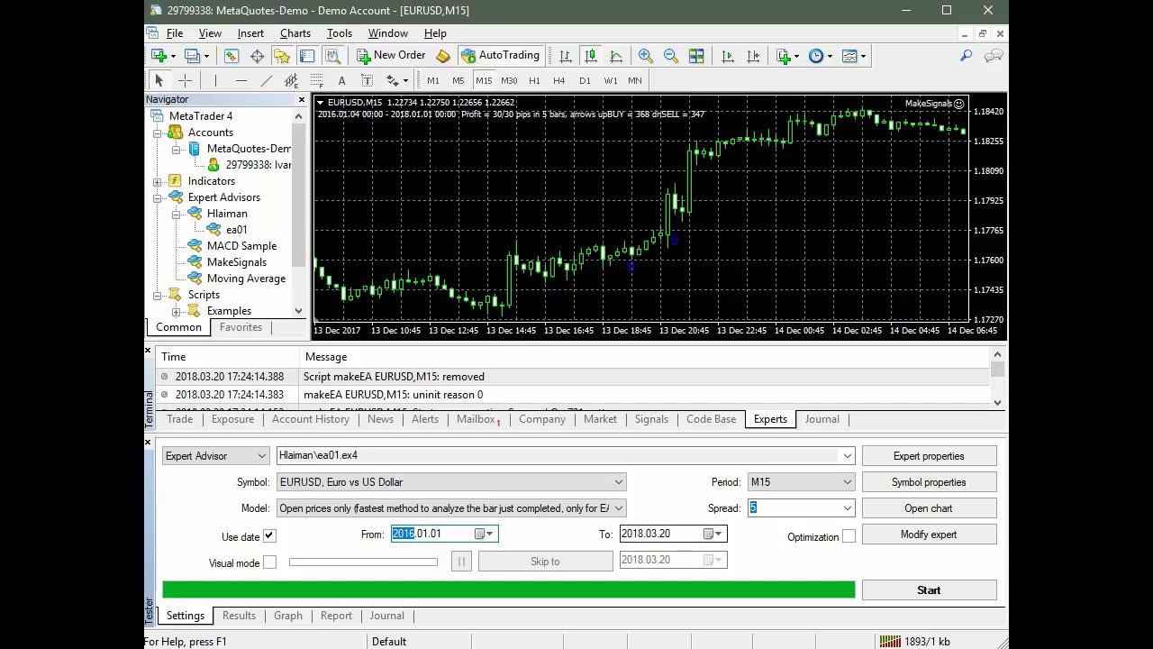
left_click(651, 534)
type("01")
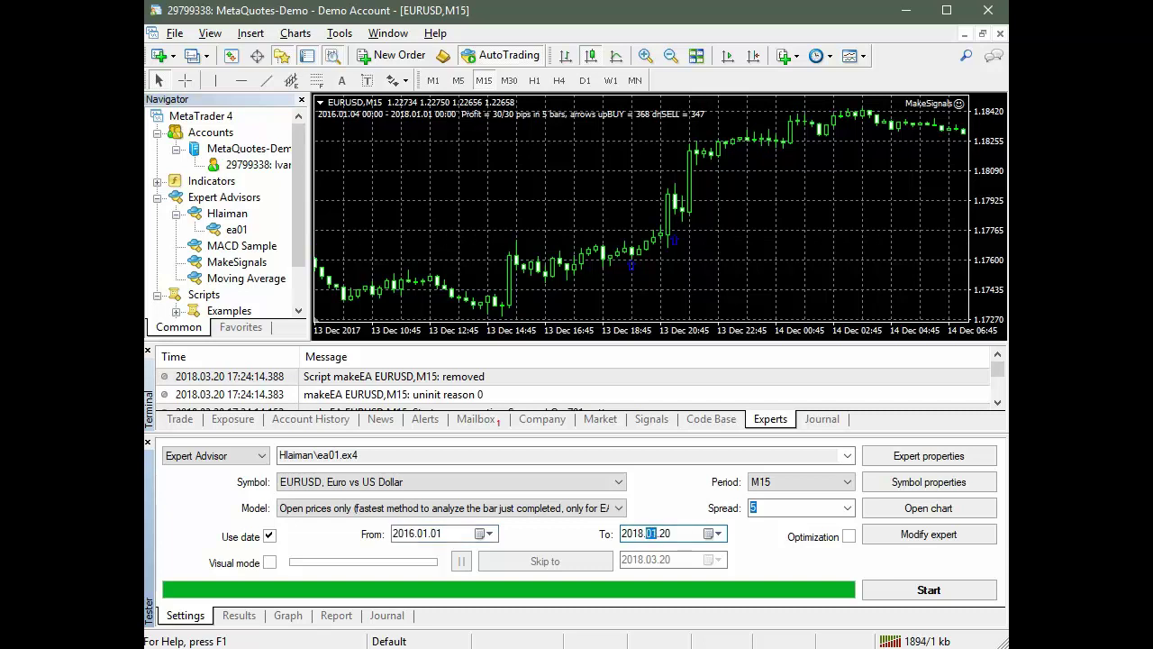
key("Right")
type("01")
left_click(929, 589)
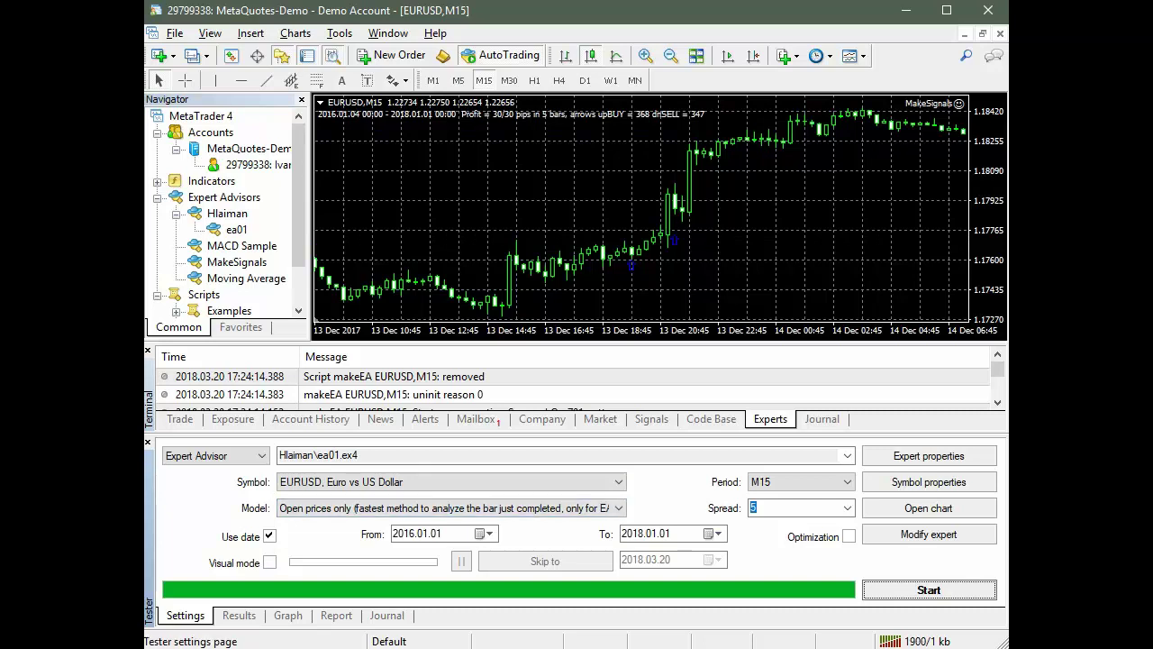
Step: Examine the backtest's trade list and the balance curve with its individual trade details
left_click(239, 616)
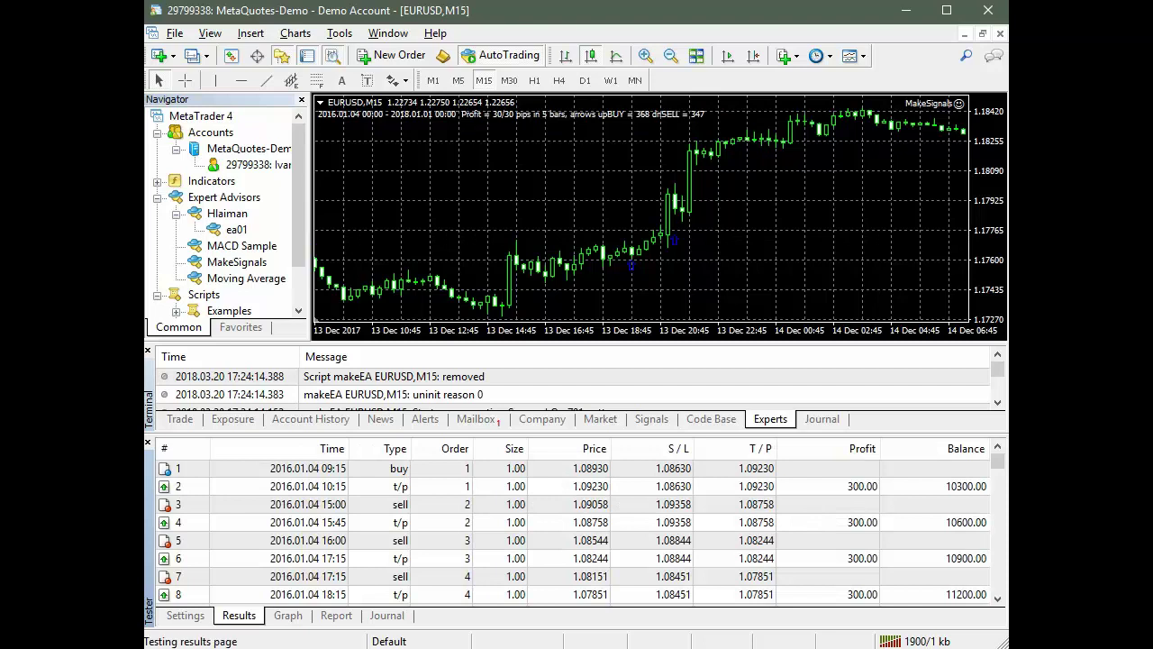
scroll(573, 532, "down", 7)
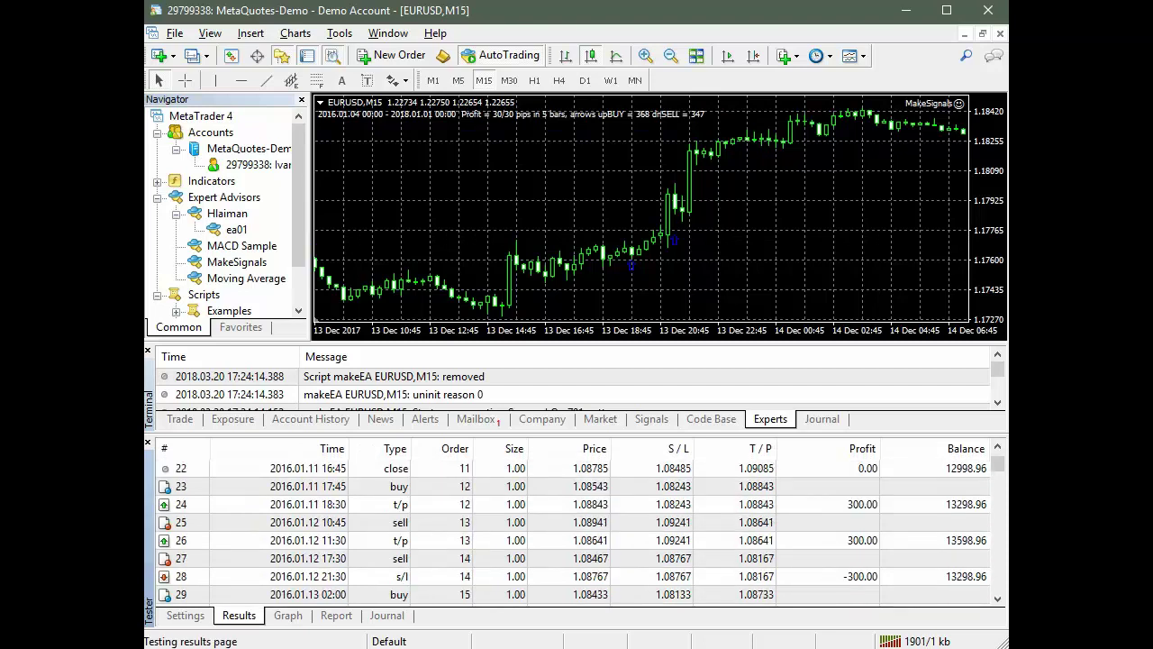
scroll(573, 532, "down", 20)
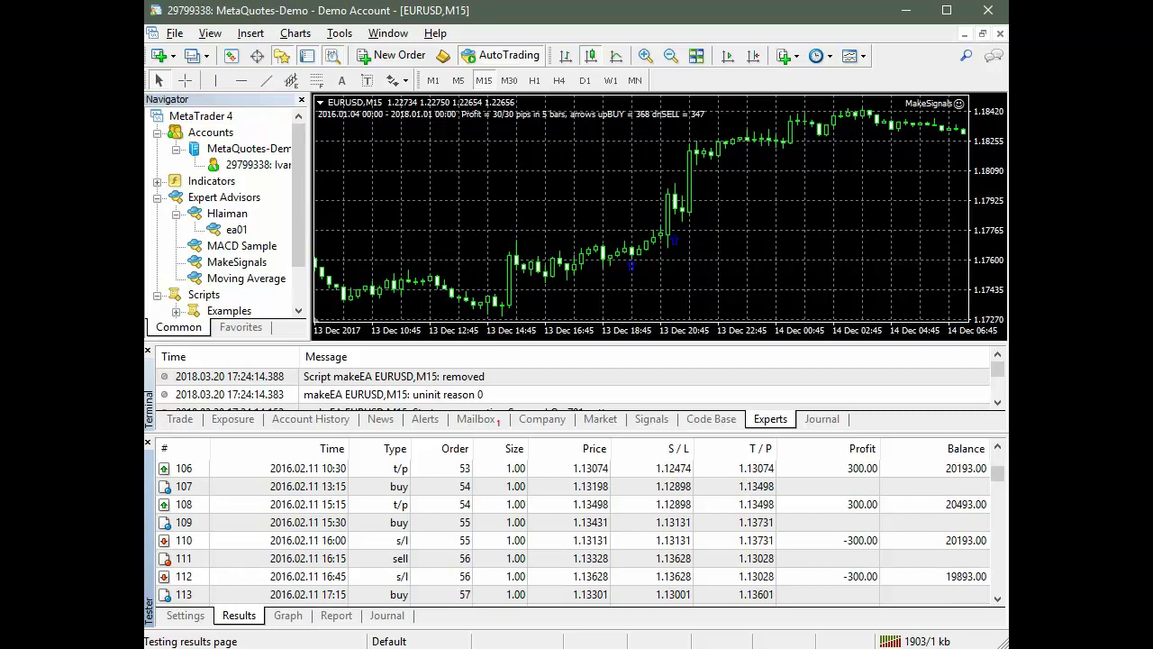
left_click(287, 615)
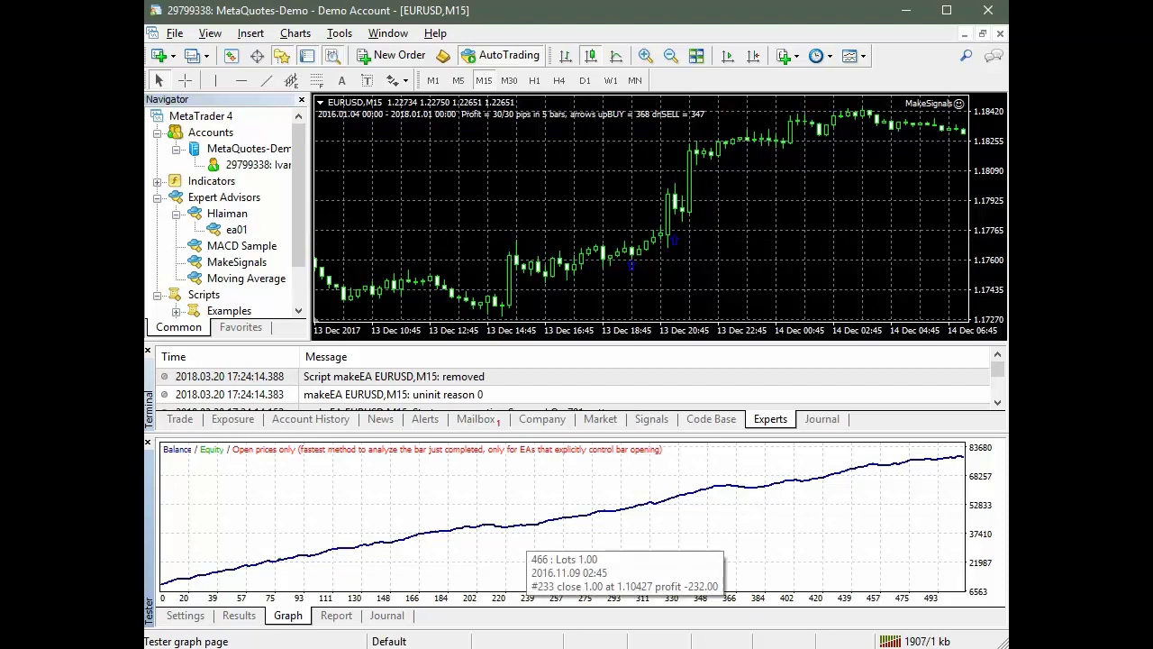
mouse_move(759, 541)
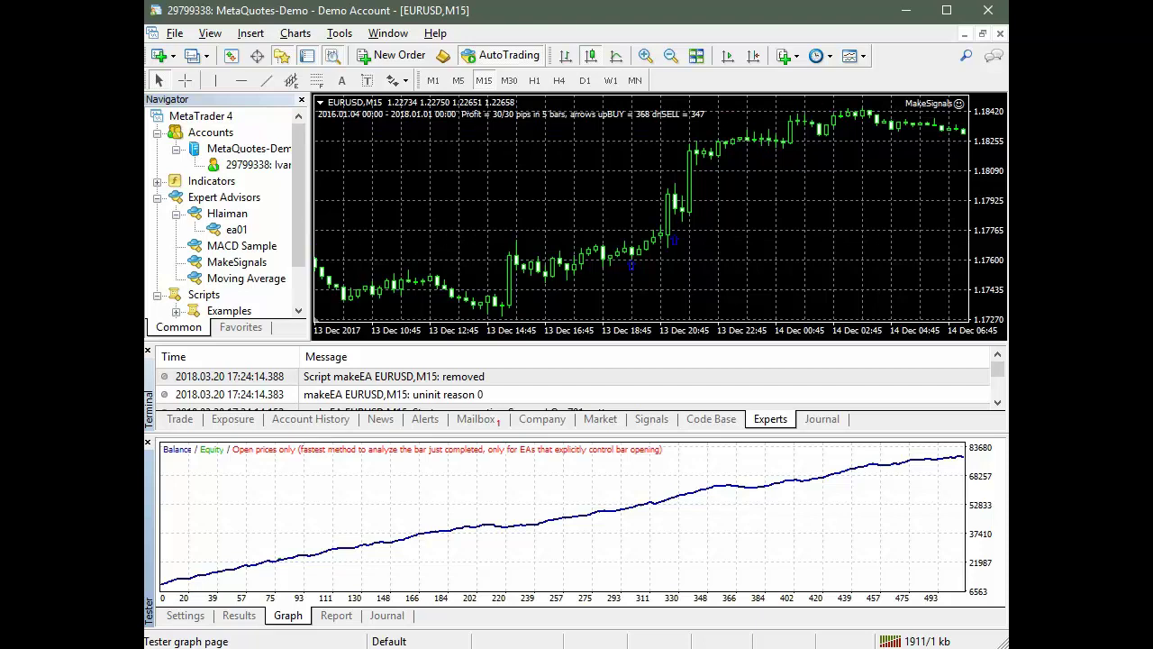
mouse_move(652, 501)
mouse_move(801, 480)
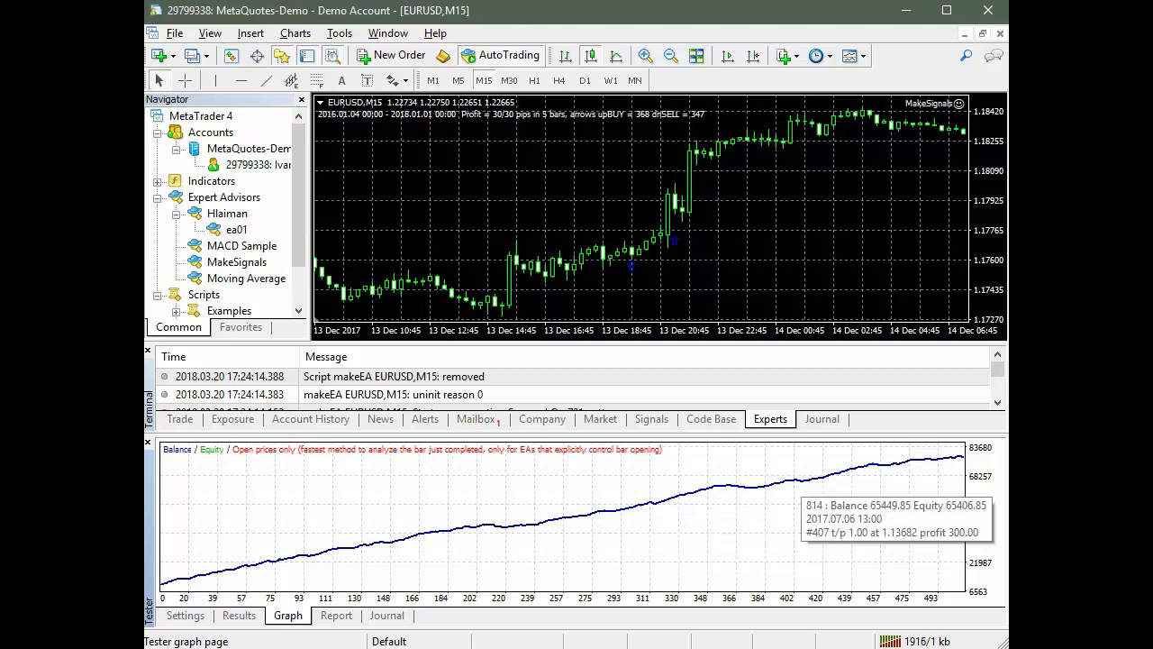
Step: Review the balance curve and the summary report of the 2016–2018 backtest
mouse_move(183, 590)
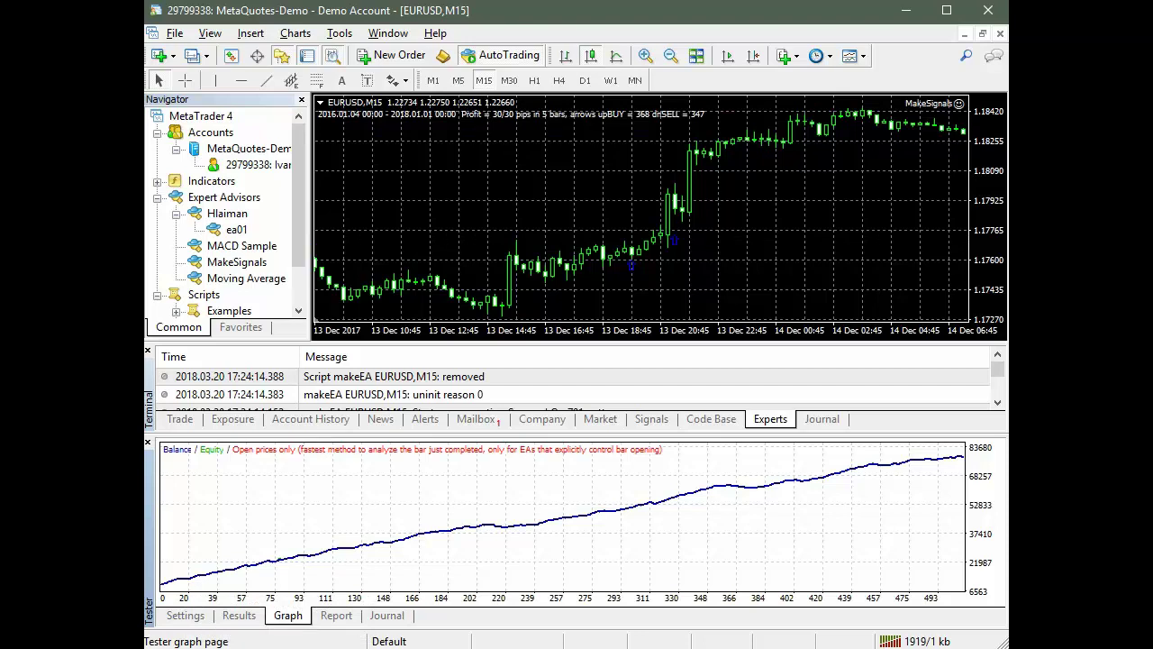
left_click(335, 615)
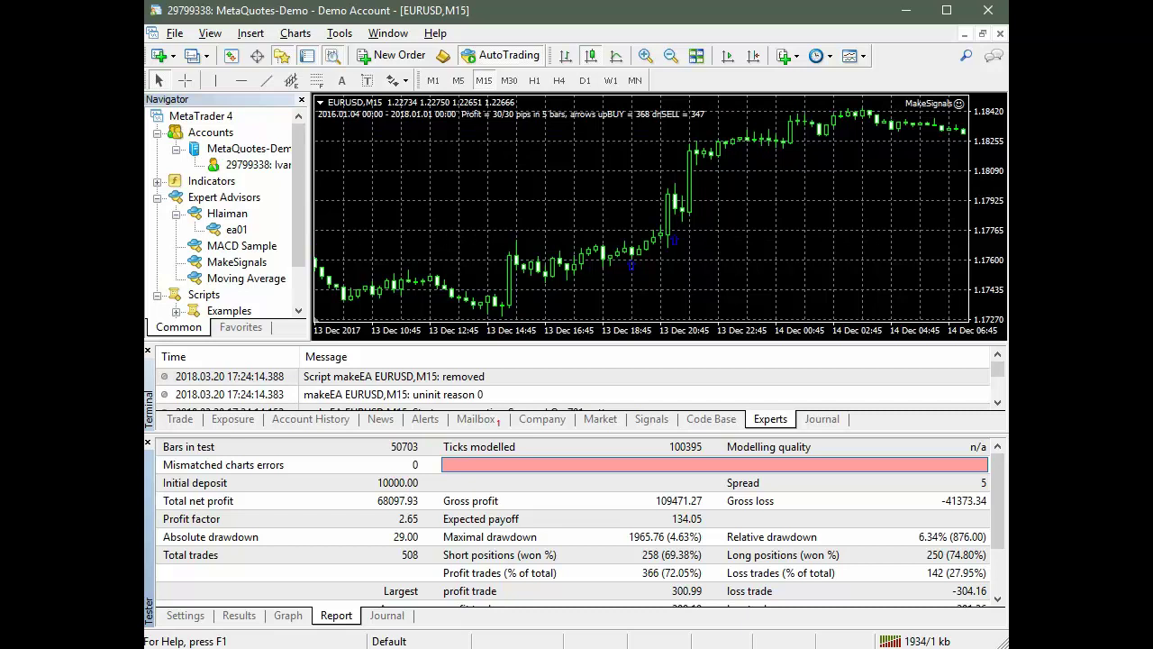
Step: Set the ea01 test period from 2018.01.01 to 2018.03.20 and run the backtest
left_click(185, 616)
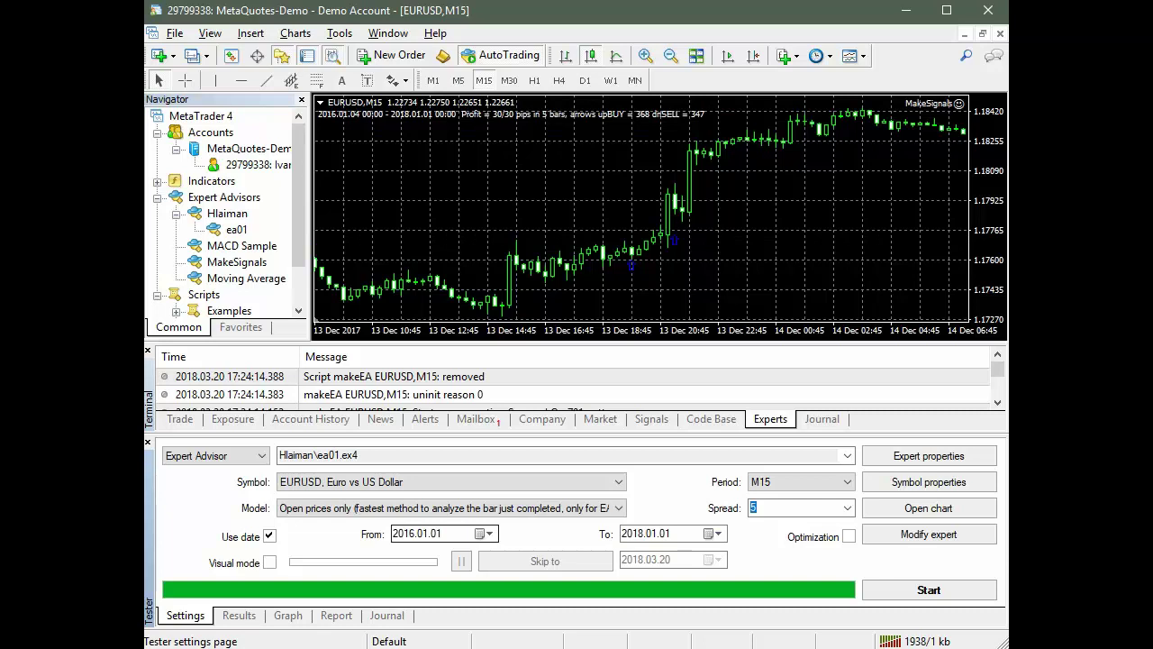
left_click(402, 533)
key("Up")
key("Up")
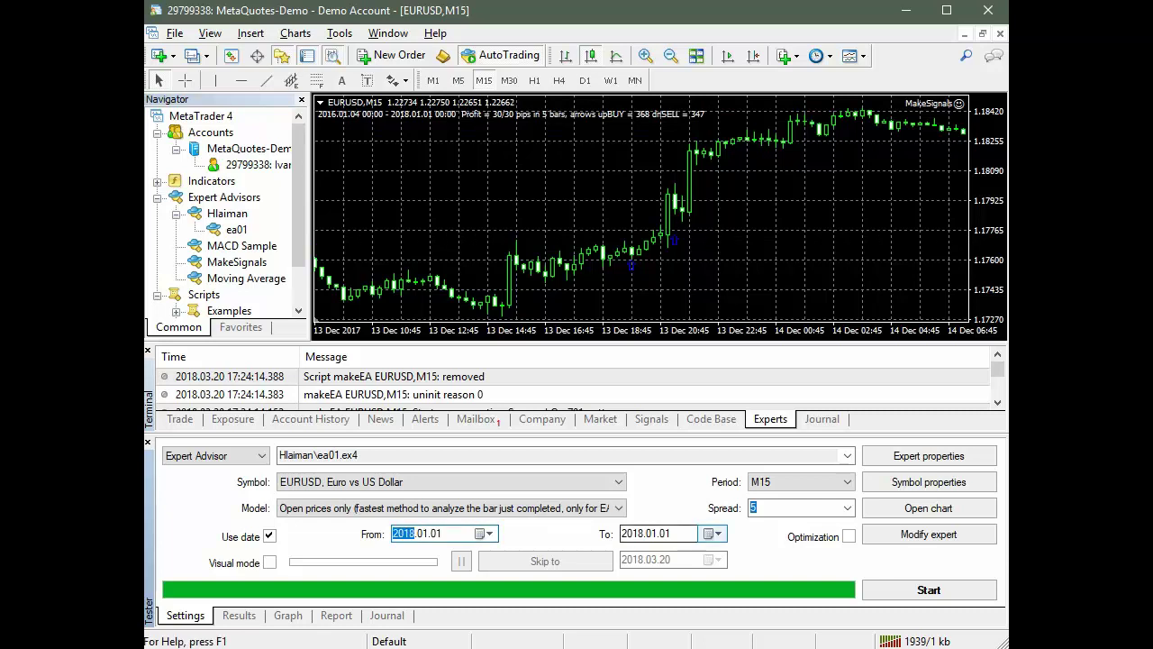
left_click(711, 533)
left_click(699, 515)
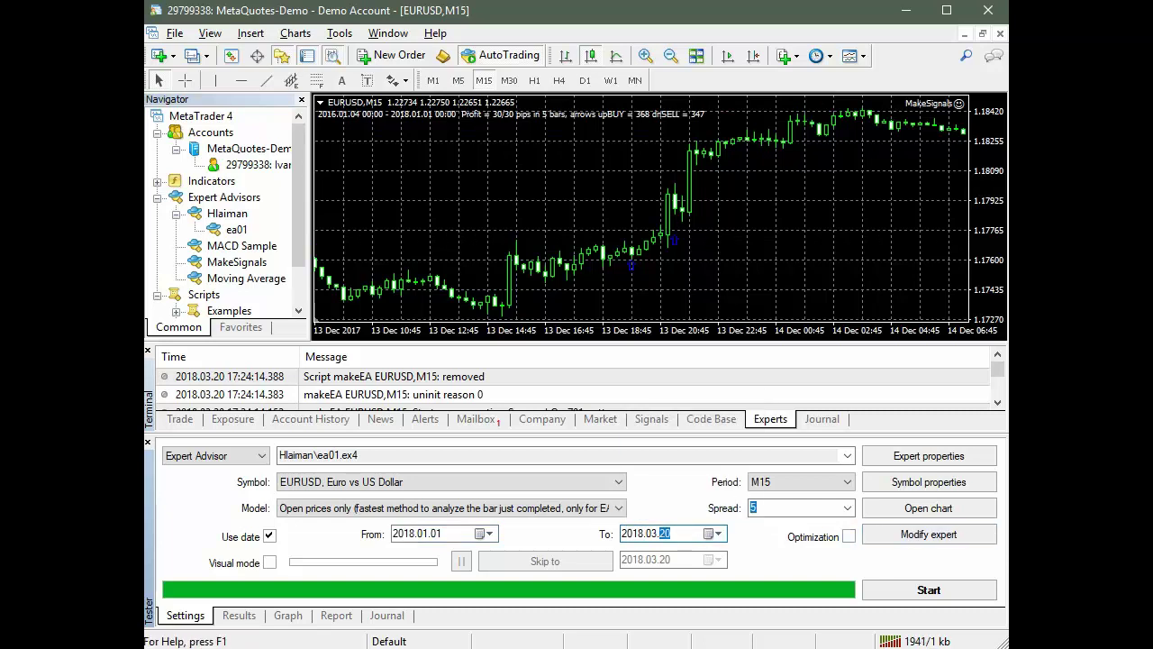
left_click(928, 589)
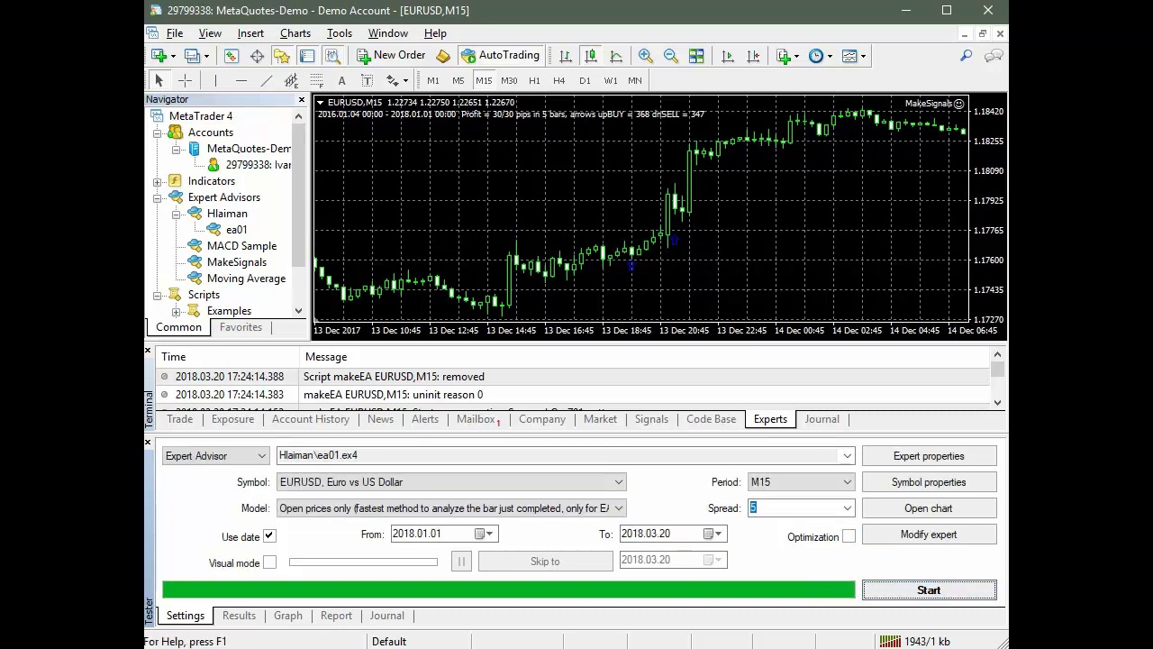
Step: Examine the new backtest's trade list, individual points on its balance curve and its summary report
left_click(239, 615)
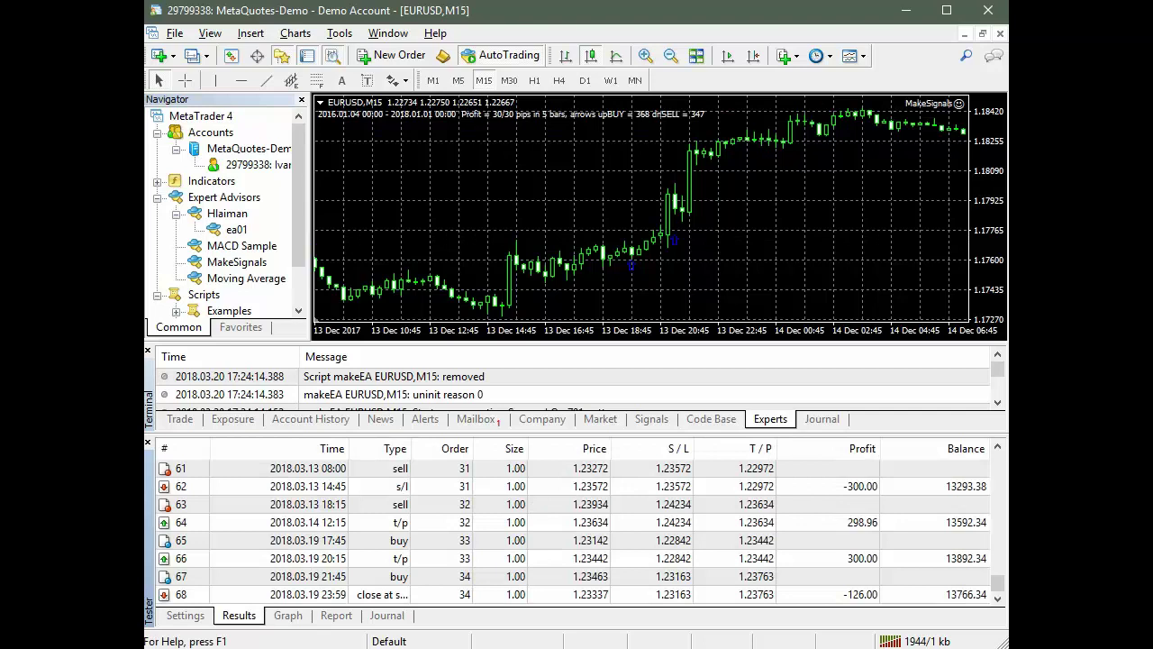
left_click(287, 616)
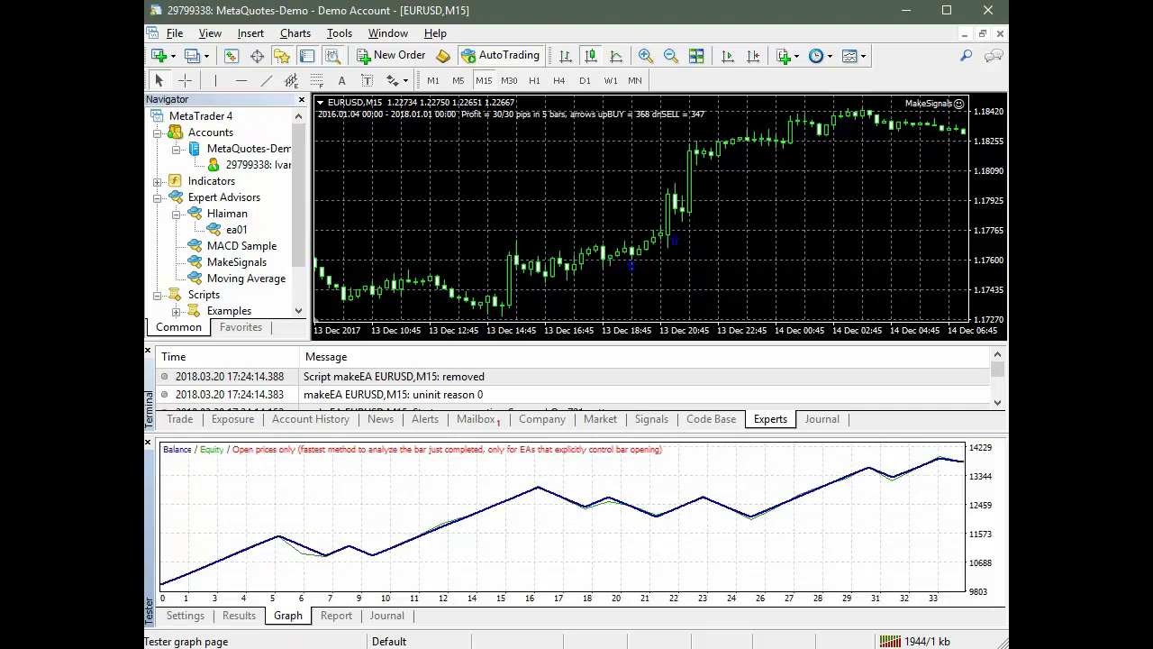
mouse_move(319, 555)
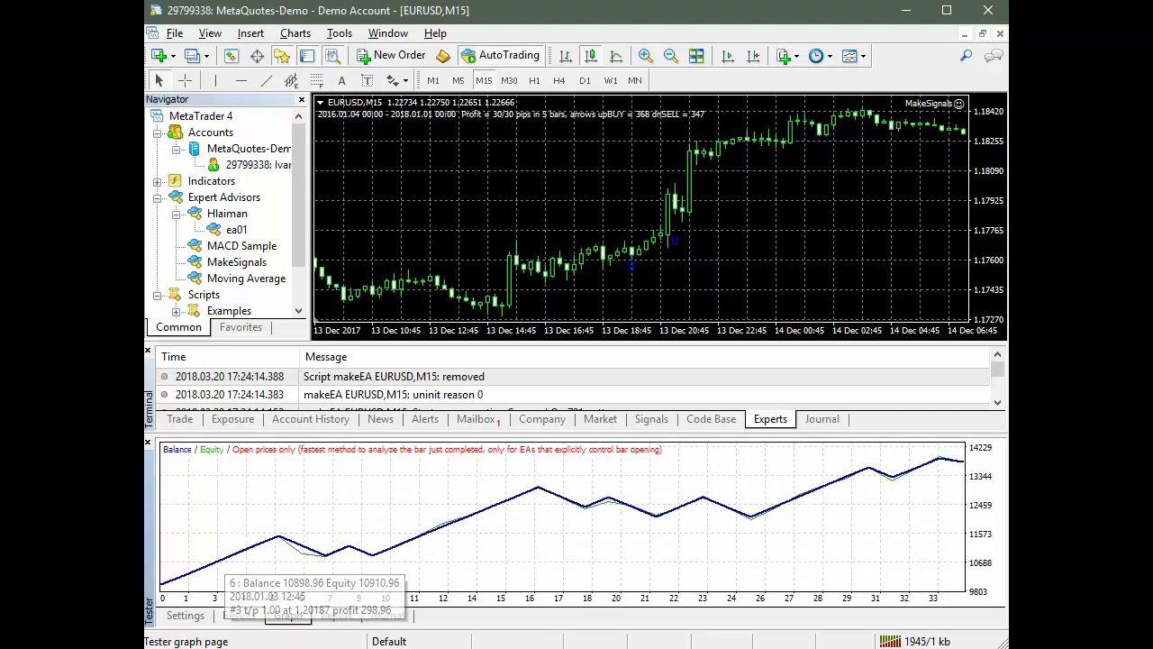
mouse_move(948, 470)
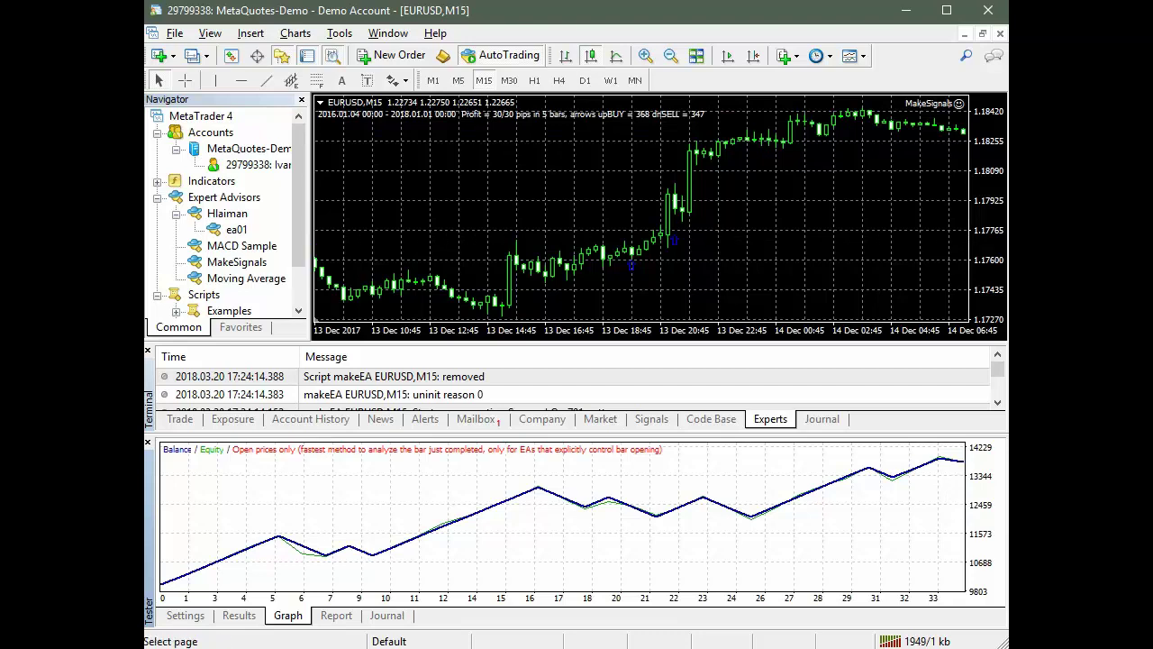
left_click(336, 615)
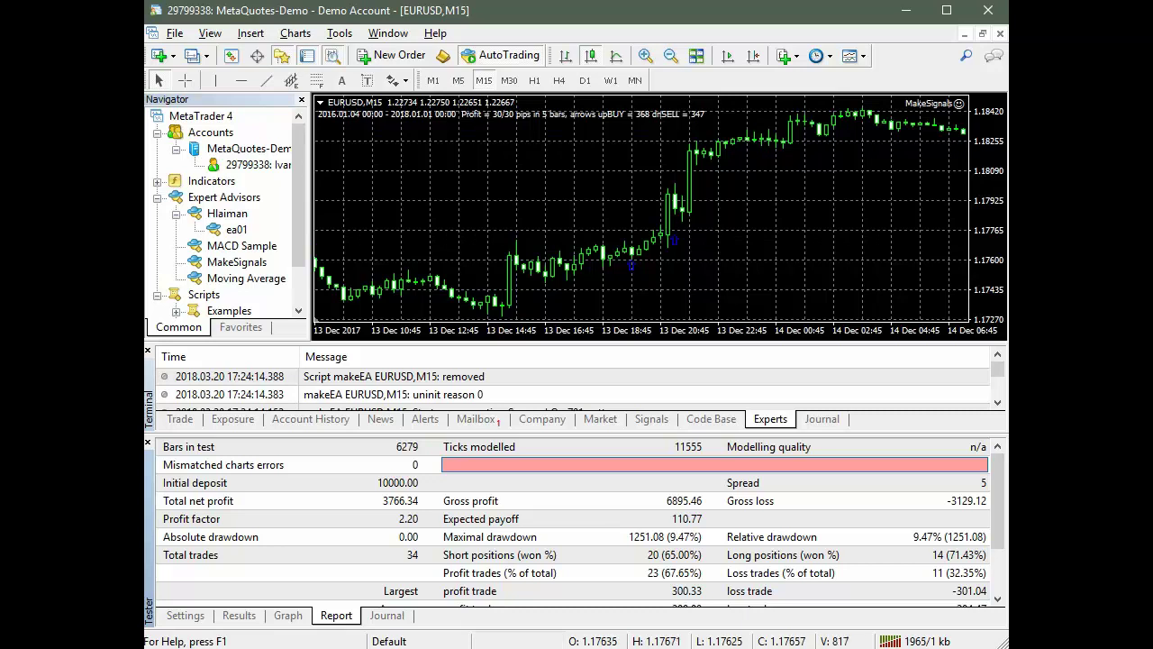
Step: Run the makeEA script with its default inputs and build a second expert advisor named ea01backprop
mouse_move(667, 225)
left_mouse_down()
mouse_move(451, 225)
mouse_move(668, 225)
left_mouse_up()
left_click_drag(337, 226, 553, 226)
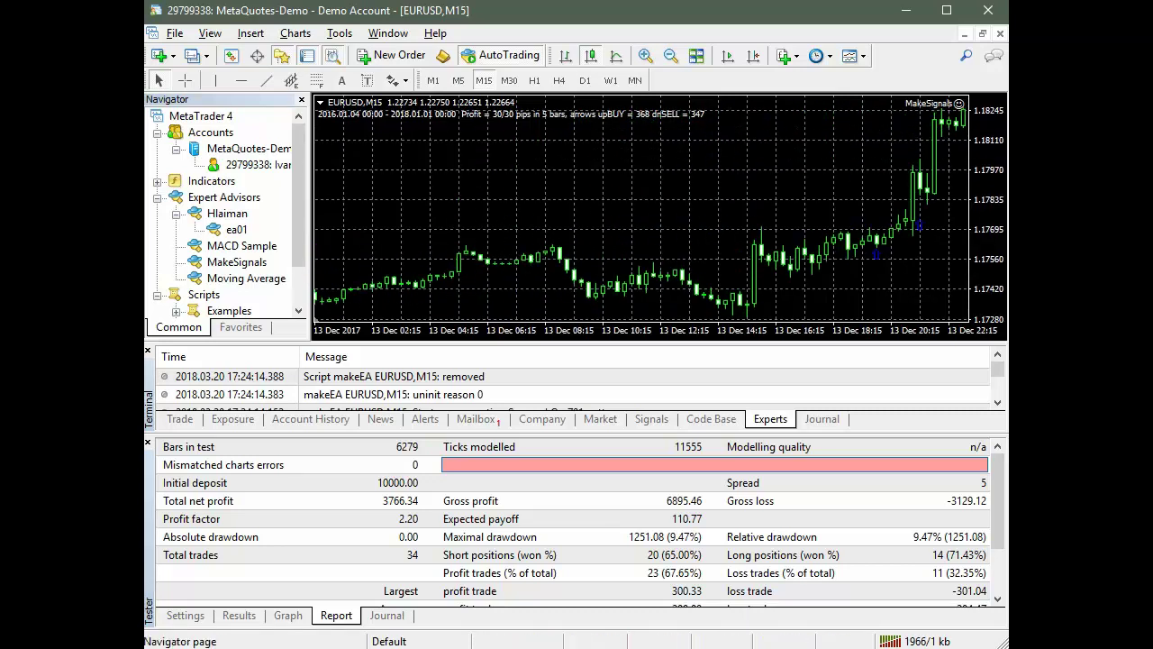
left_click(298, 310)
left_click(299, 310)
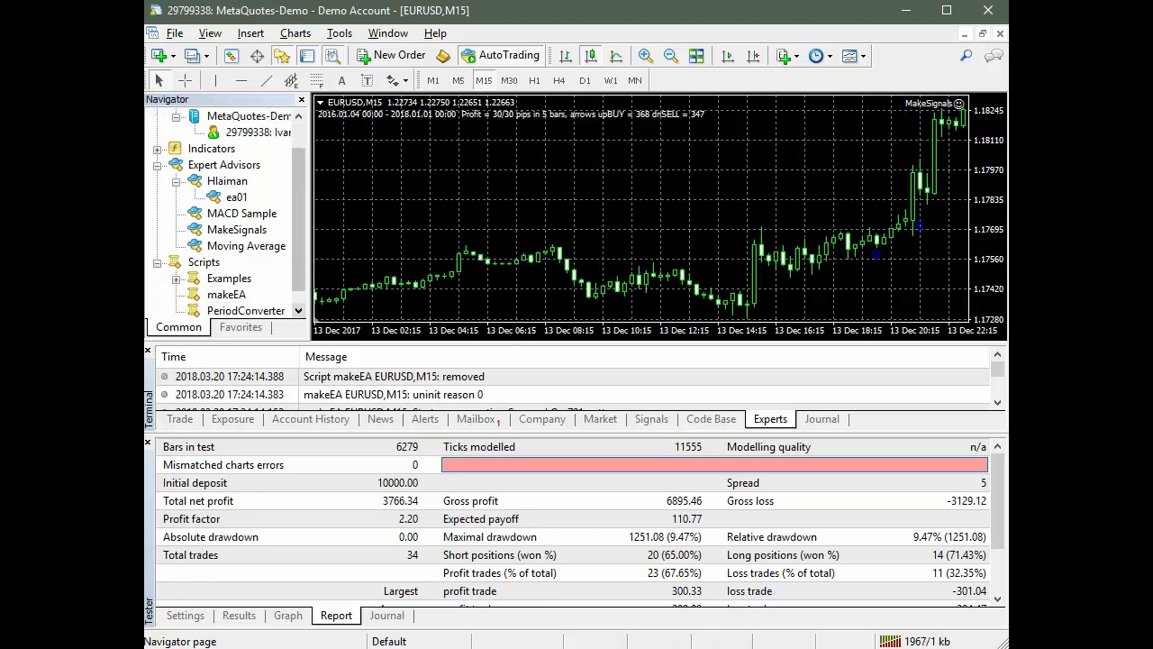
left_click(226, 295)
double_click(227, 294)
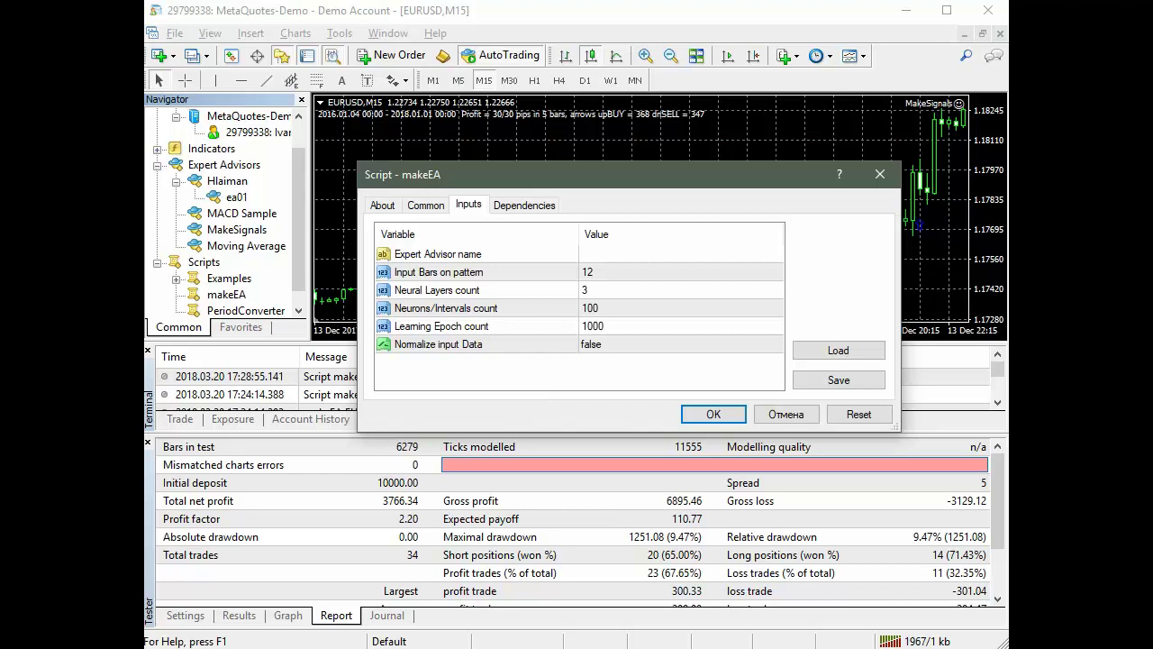
left_click(713, 414)
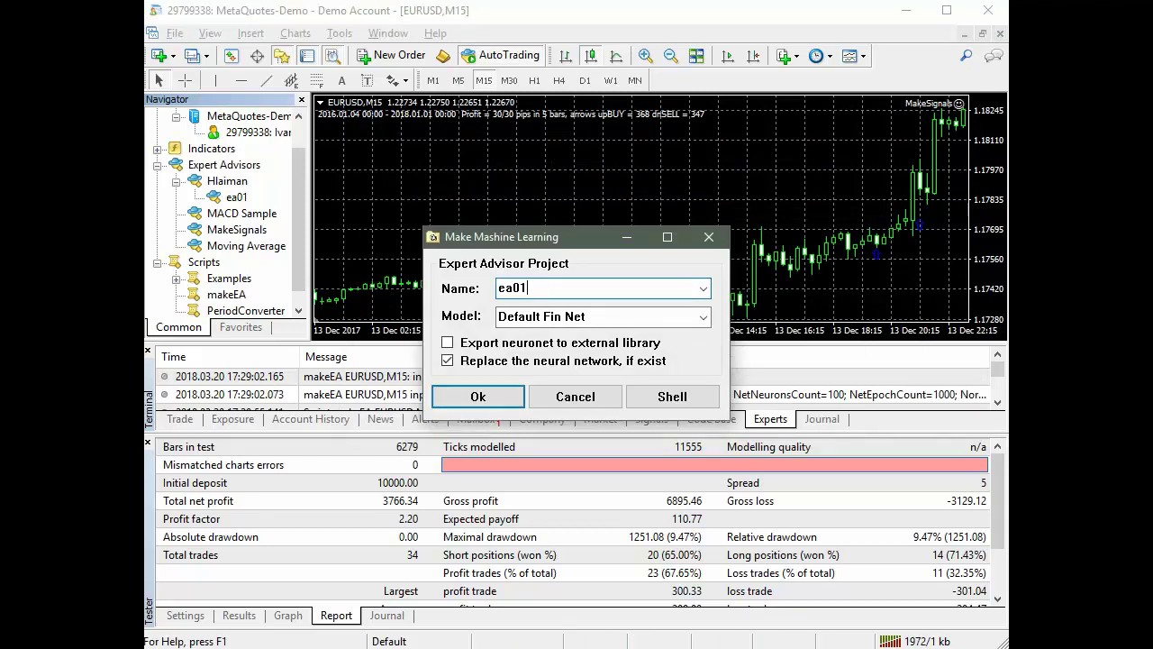
type("ack")
type("prop")
type("b")
key("Return")
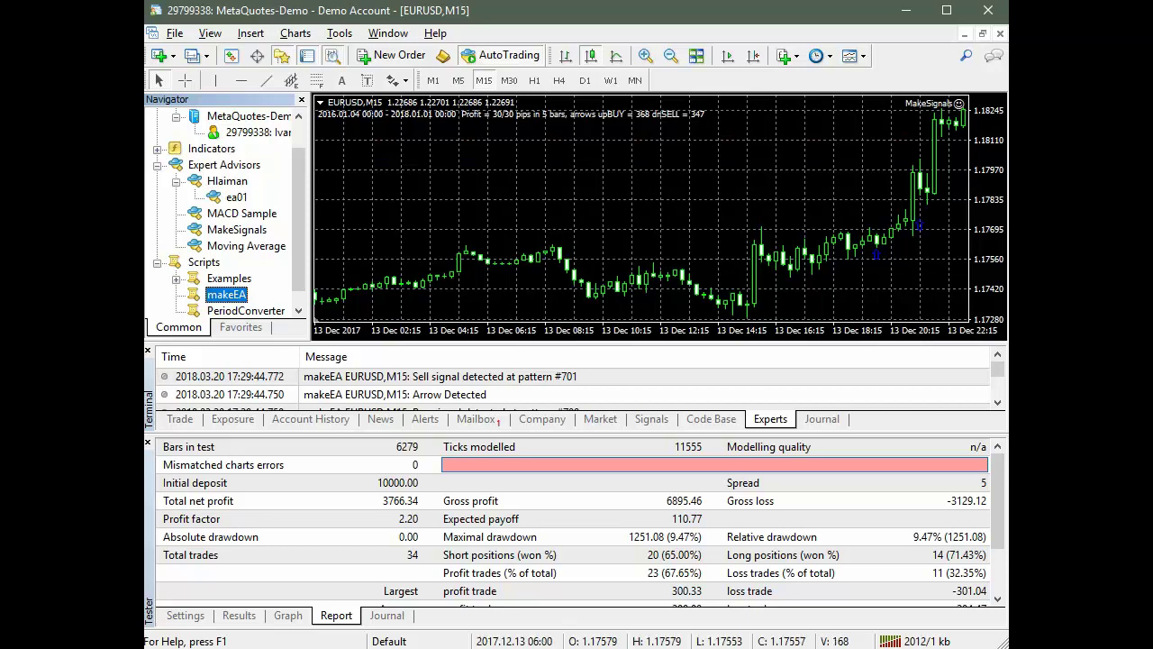
Step: Refresh the list of expert advisors and select ea01backprop in the Hlaiman folder
left_click(224, 165)
right_click(220, 164)
left_click(261, 238)
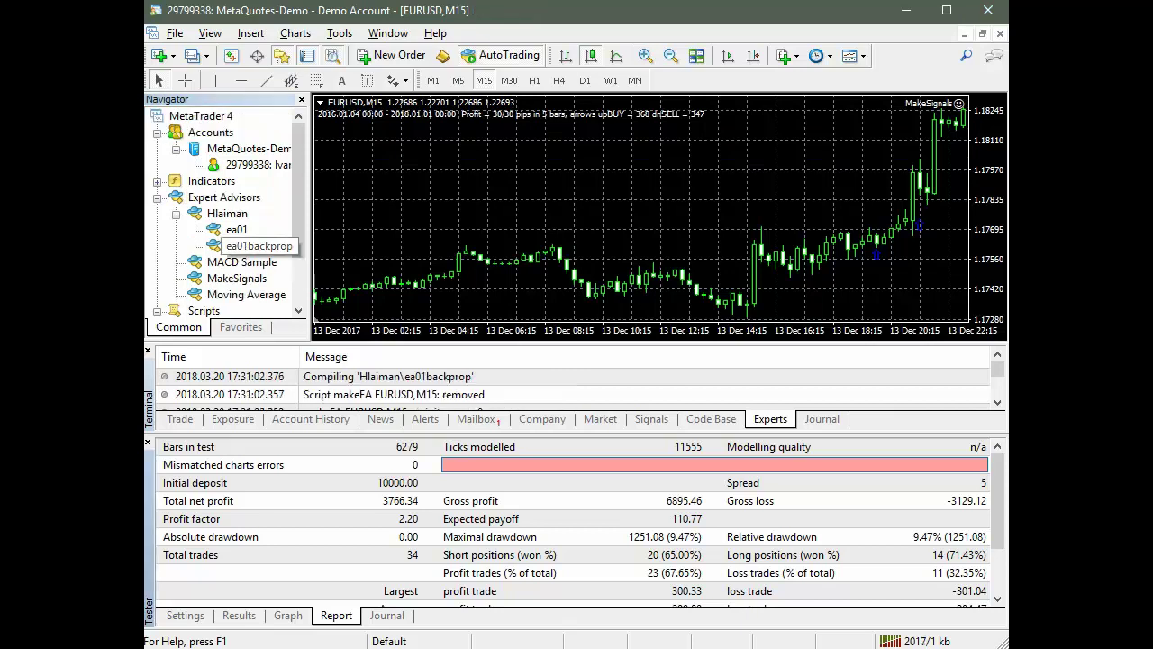
left_click(258, 245)
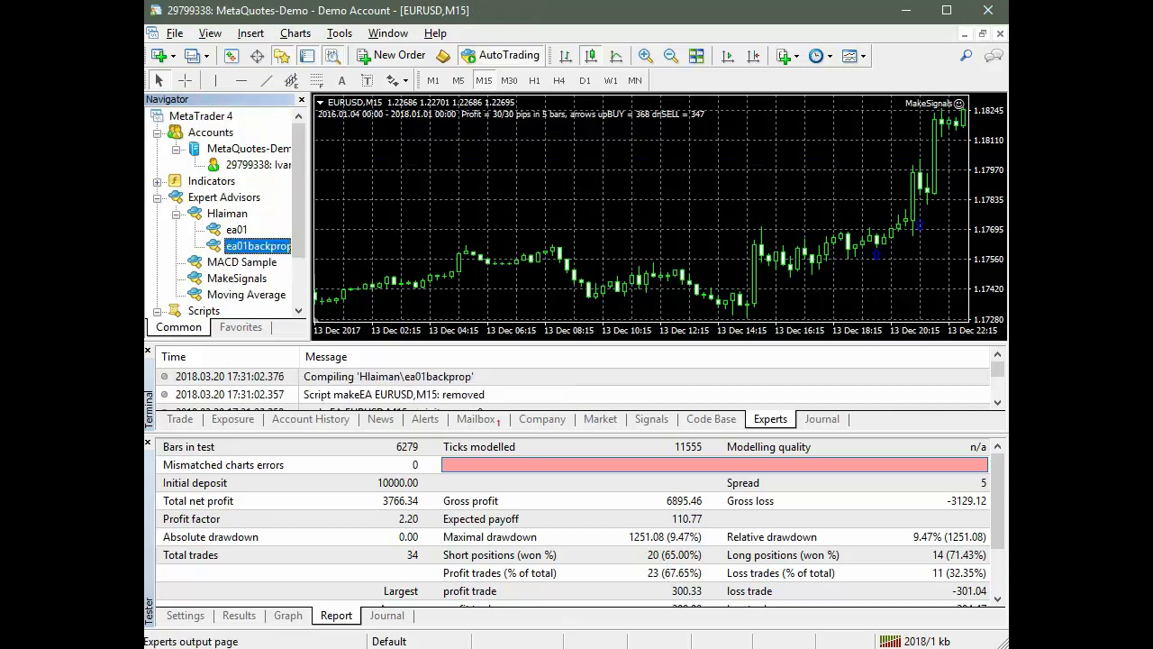
Step: Choose ea01backprop.ex4 as the expert to test and set the test period from 2016.01.01 to 2018.01.01
left_click(185, 615)
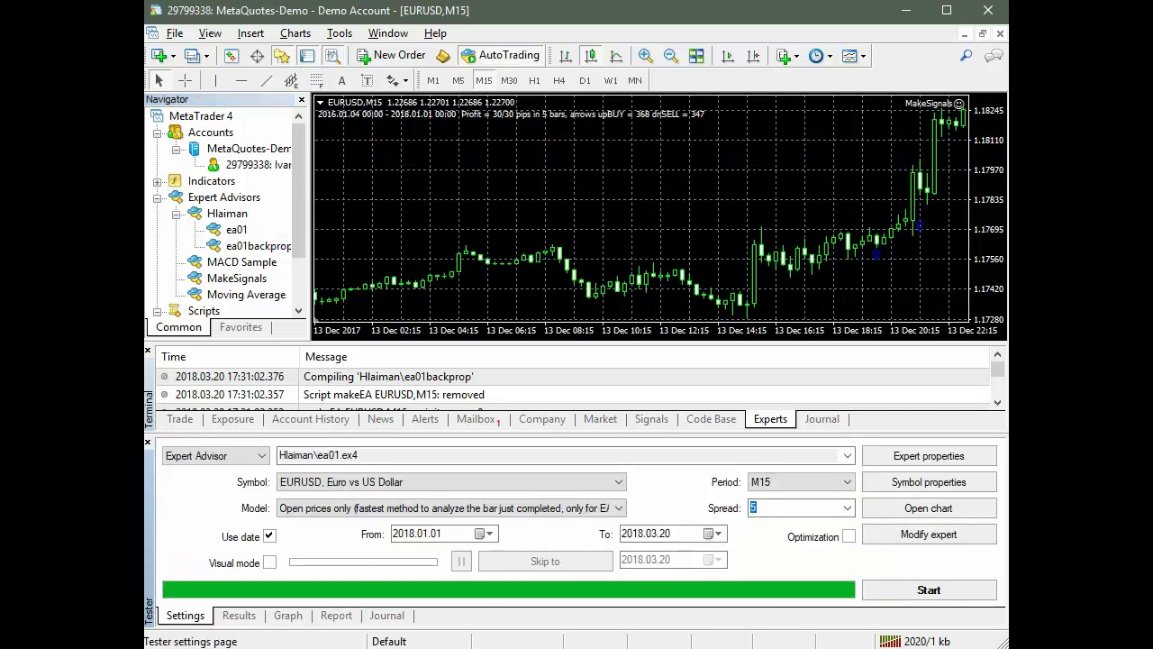
left_click(847, 455)
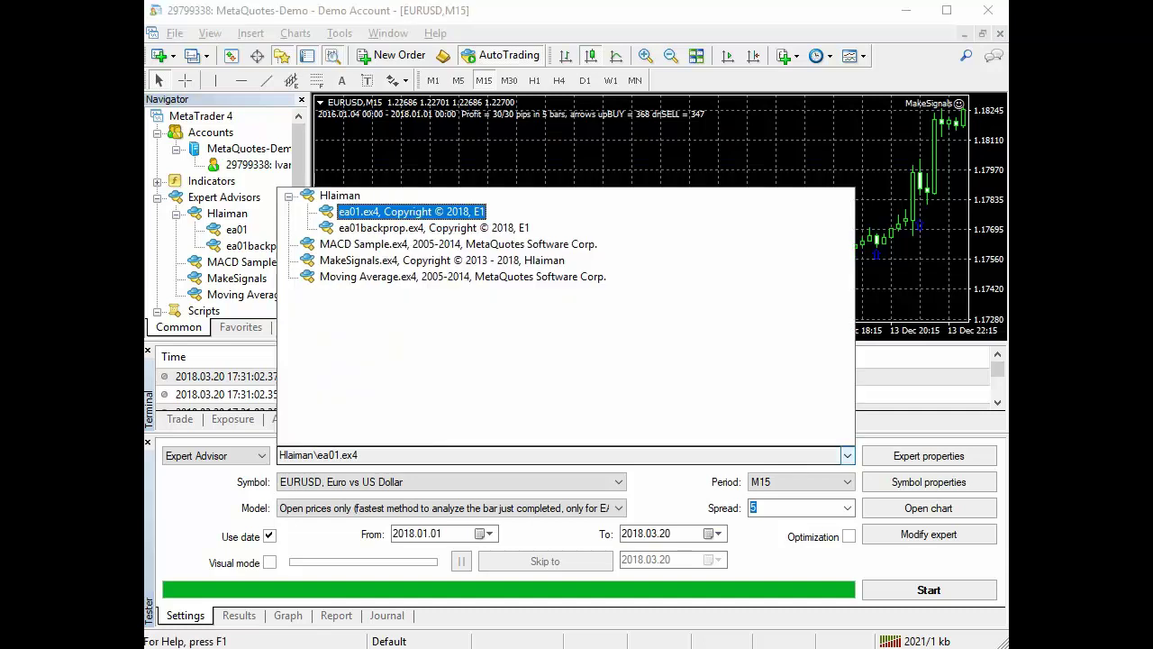
key("Down")
key("Return")
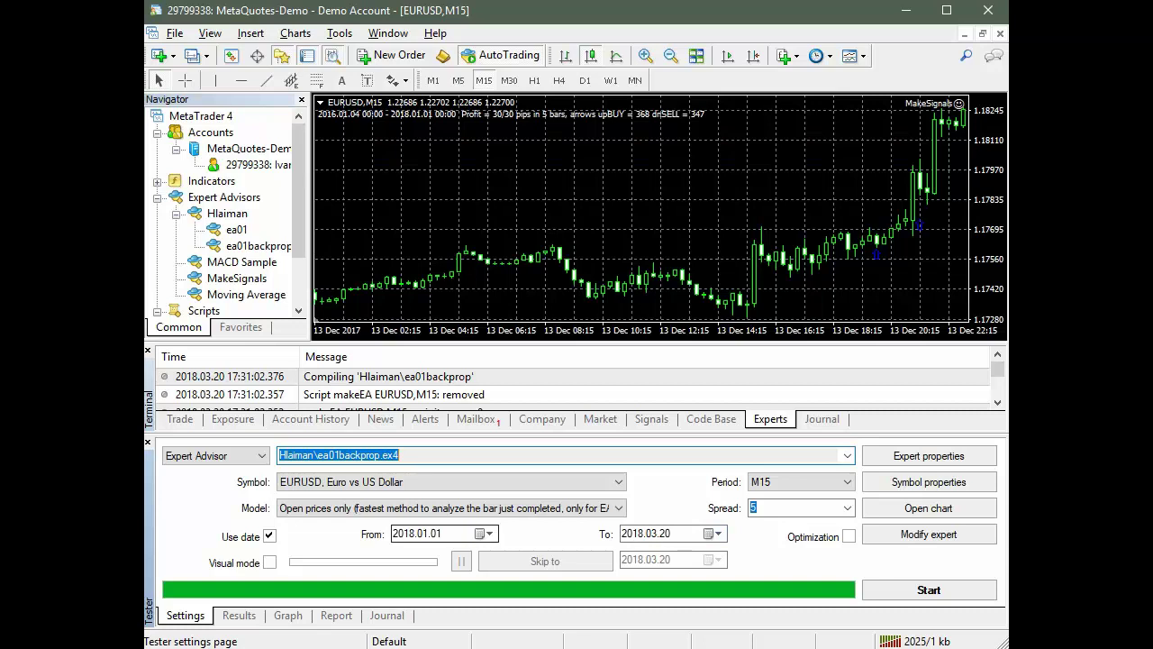
left_click(402, 534)
type("2016")
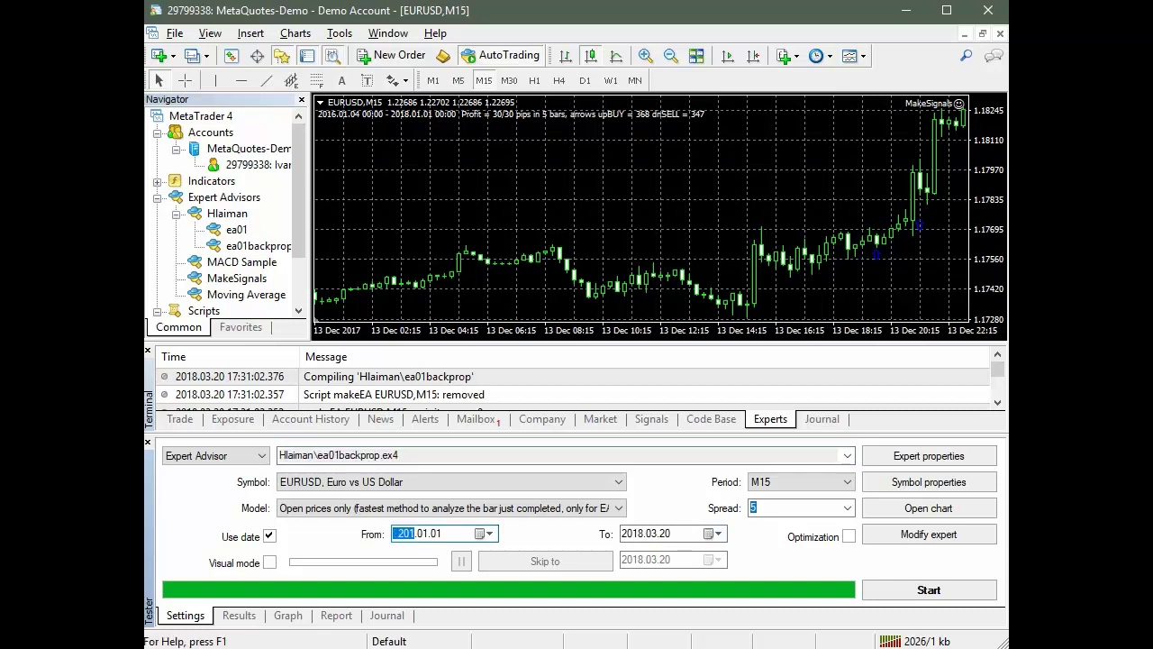
left_click(651, 533)
type("01.01")
Step: Set the TakeProfit and StopLoss inputs of the ea01backprop expert to 30 and accept the settings
left_click(929, 455)
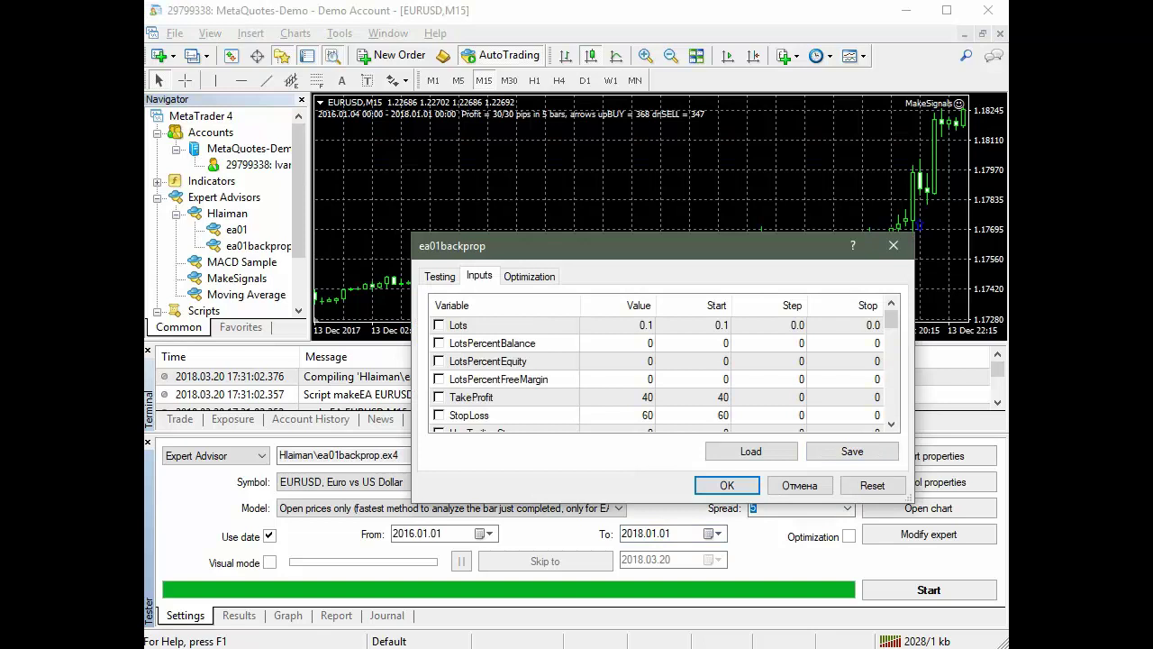
double_click(618, 397)
type("30")
key("Down")
type("30")
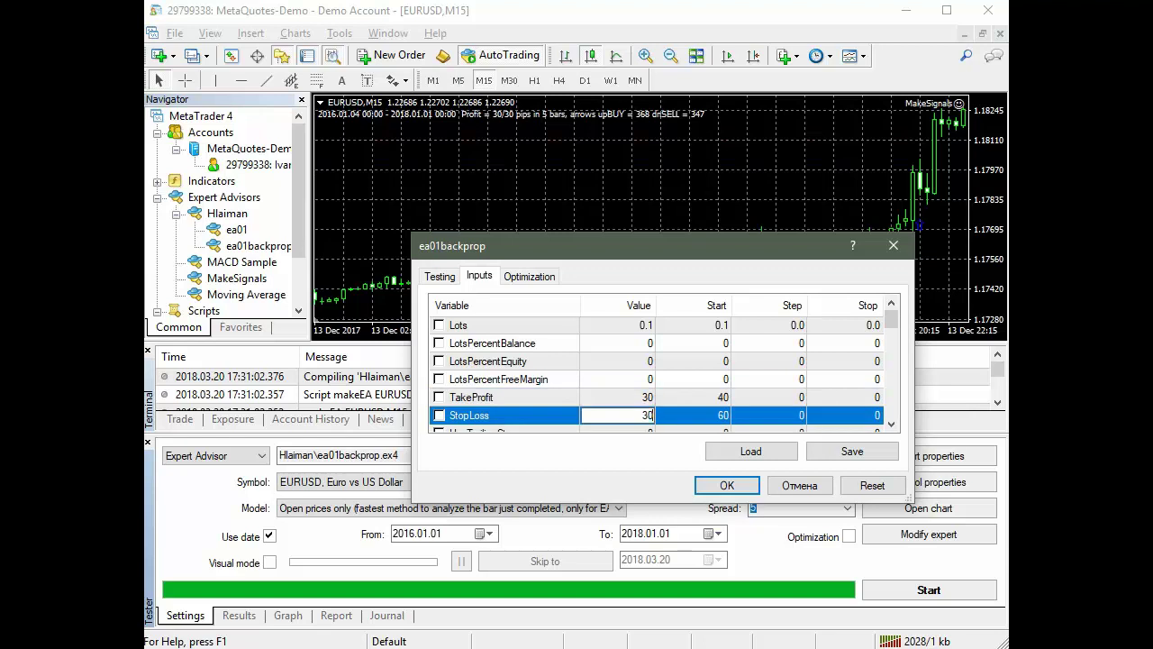
left_click(618, 396)
left_click(727, 484)
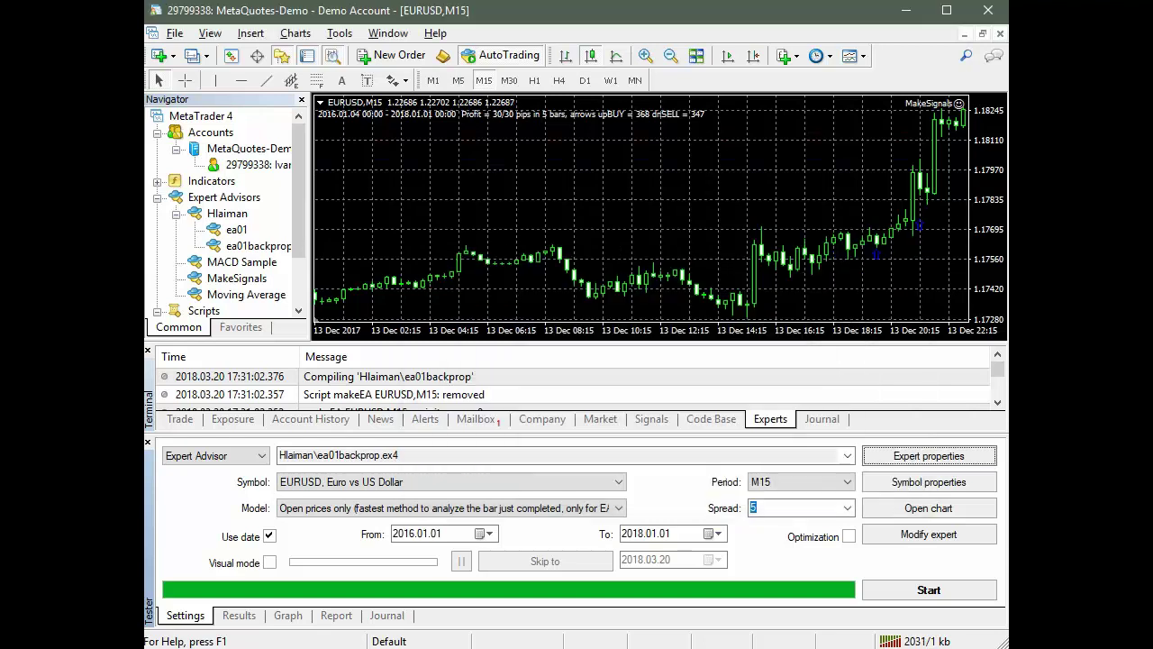
Step: Run the ea01backprop backtest and review its balance curve and summary report
left_click(928, 589)
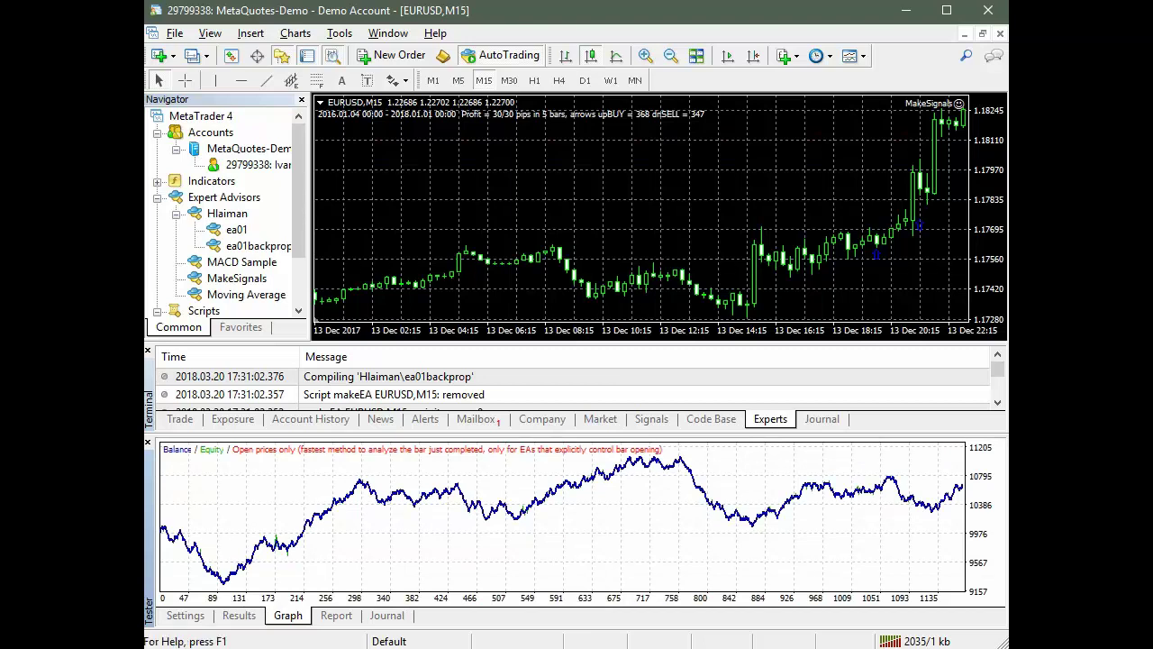
mouse_move(957, 486)
left_click(336, 615)
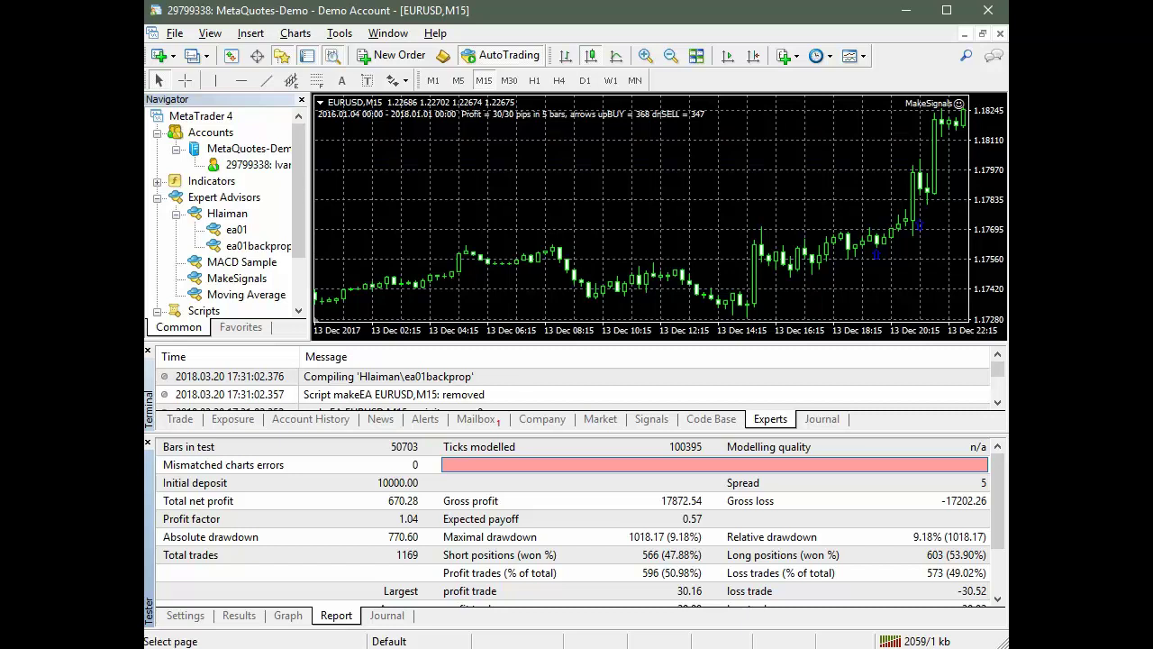
Step: Set the BuyOpenDelta and SellOpenDelta inputs of ea01backprop to 0.001 and accept the settings
left_click(185, 615)
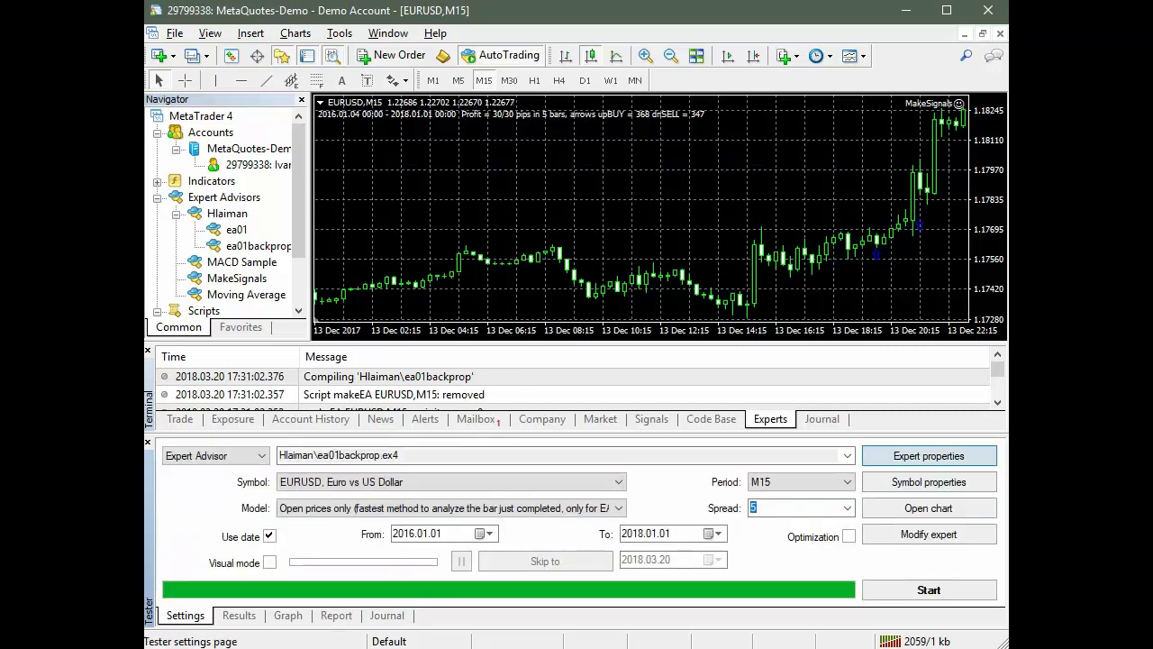
left_click(928, 455)
scroll(665, 369, "down", 6)
scroll(664, 370, "down", 10)
scroll(664, 369, "down", 3)
double_click(618, 360)
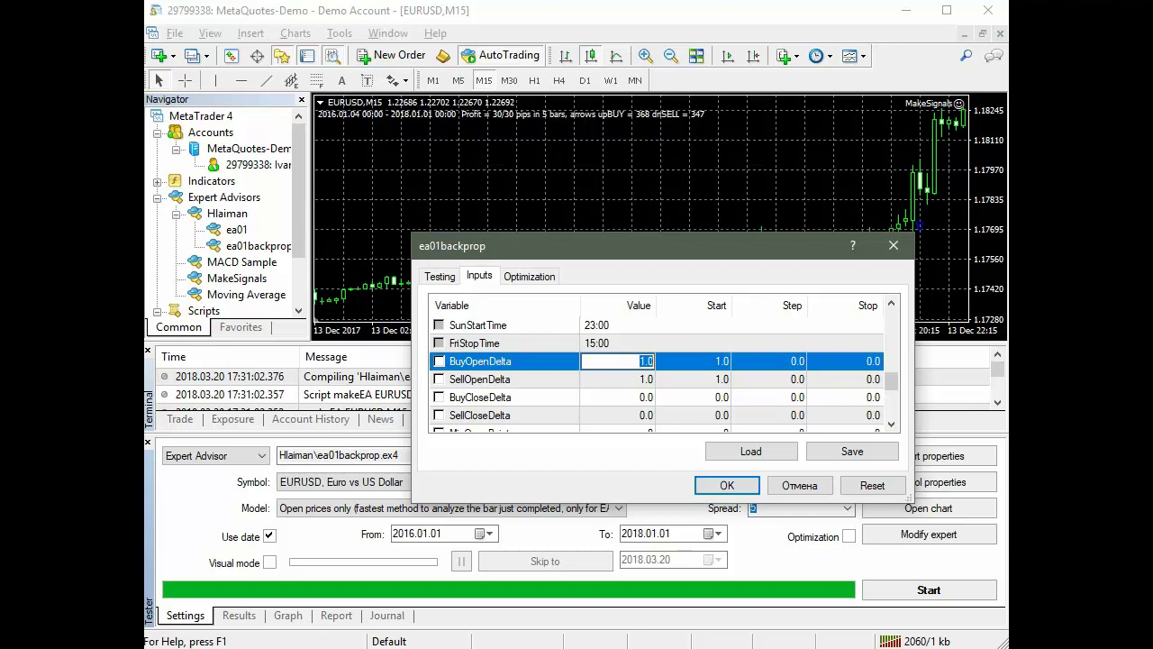
type("0.001")
left_click(619, 378)
type("0.001")
left_click(505, 361)
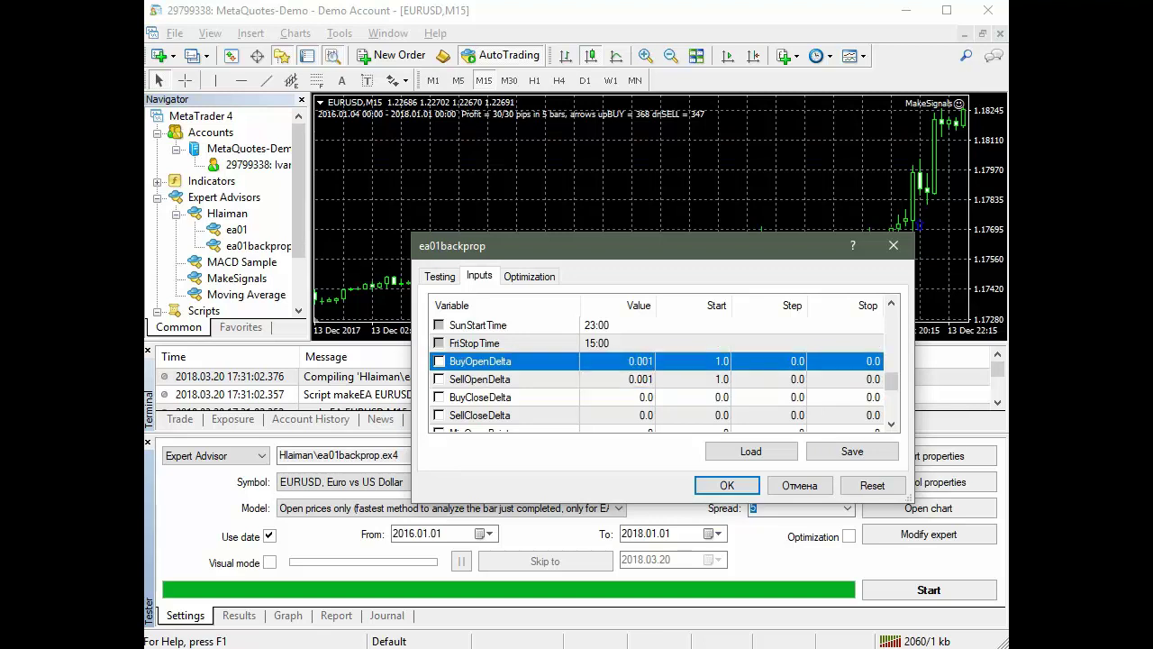
key("Return")
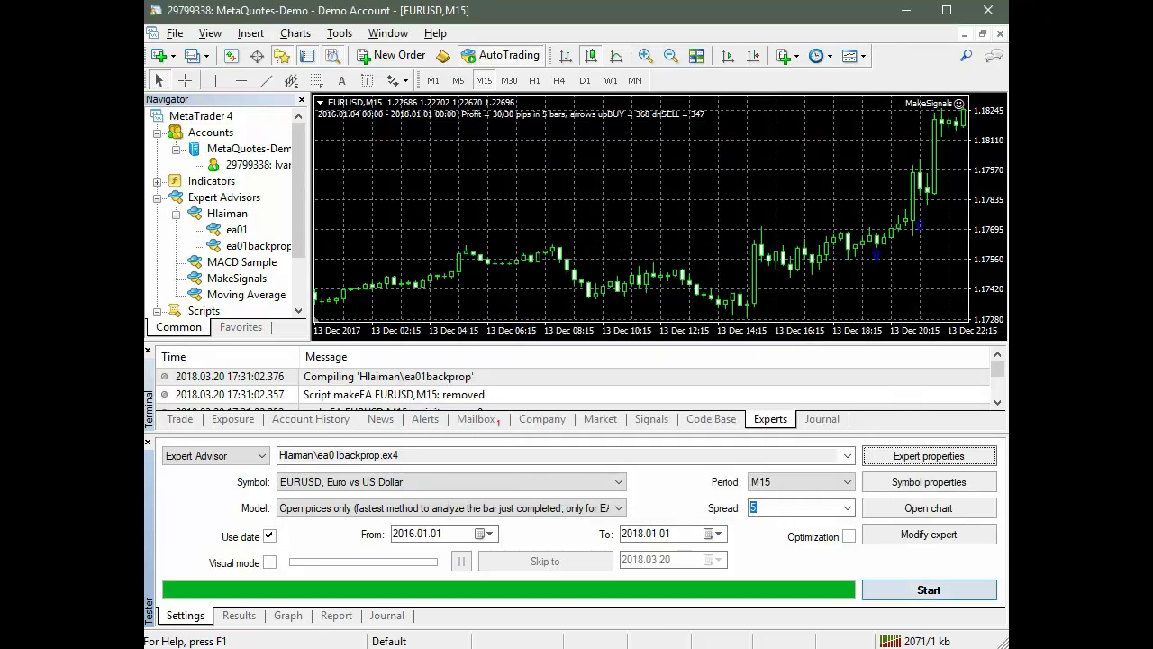
Step: Rerun the ea01backprop backtest with the changed open deltas and review its balance curve and report
left_click(929, 589)
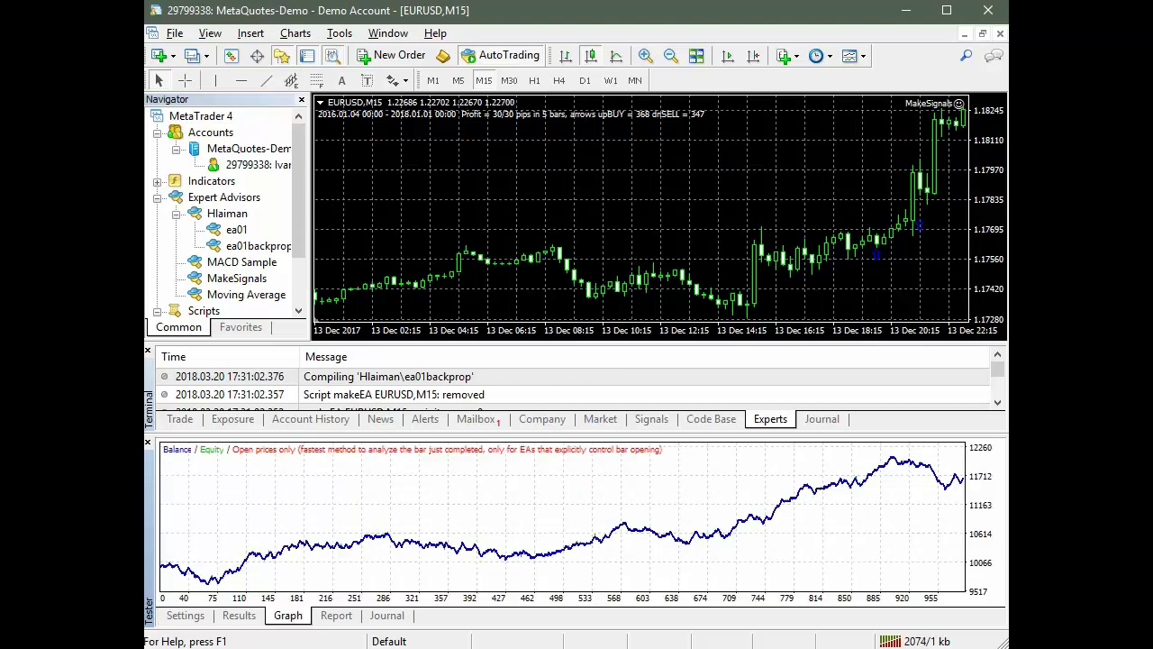
left_click(335, 616)
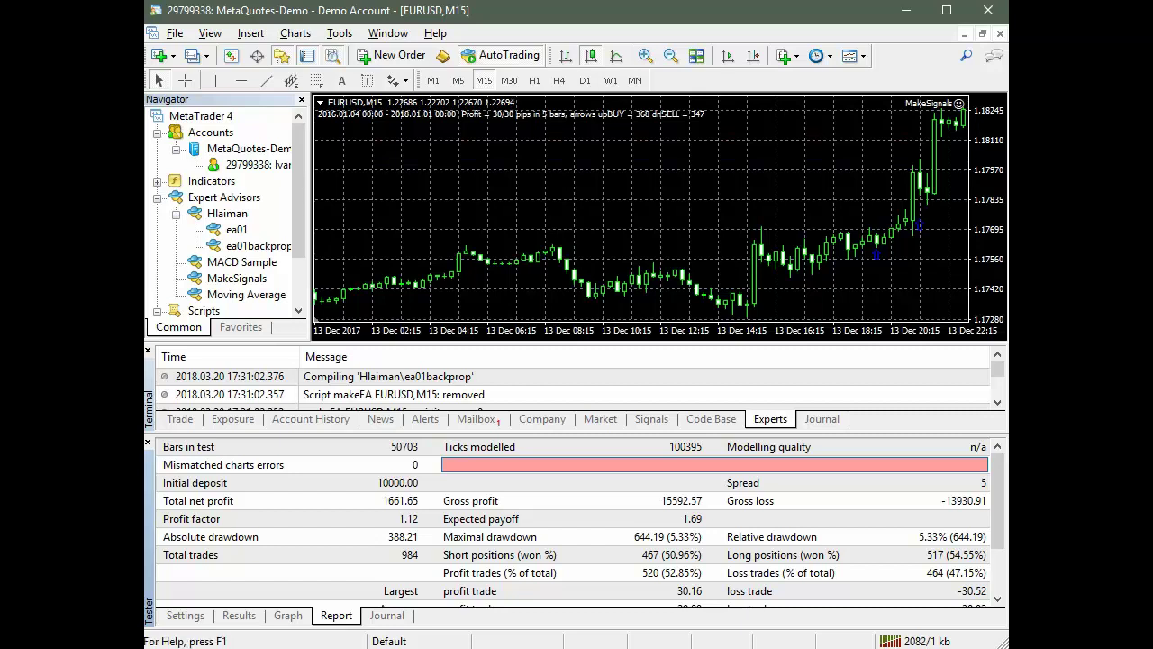
Step: Switch the strategy tester's expert advisor back to ea01.ex4 in the Hlaiman folder
left_click(185, 615)
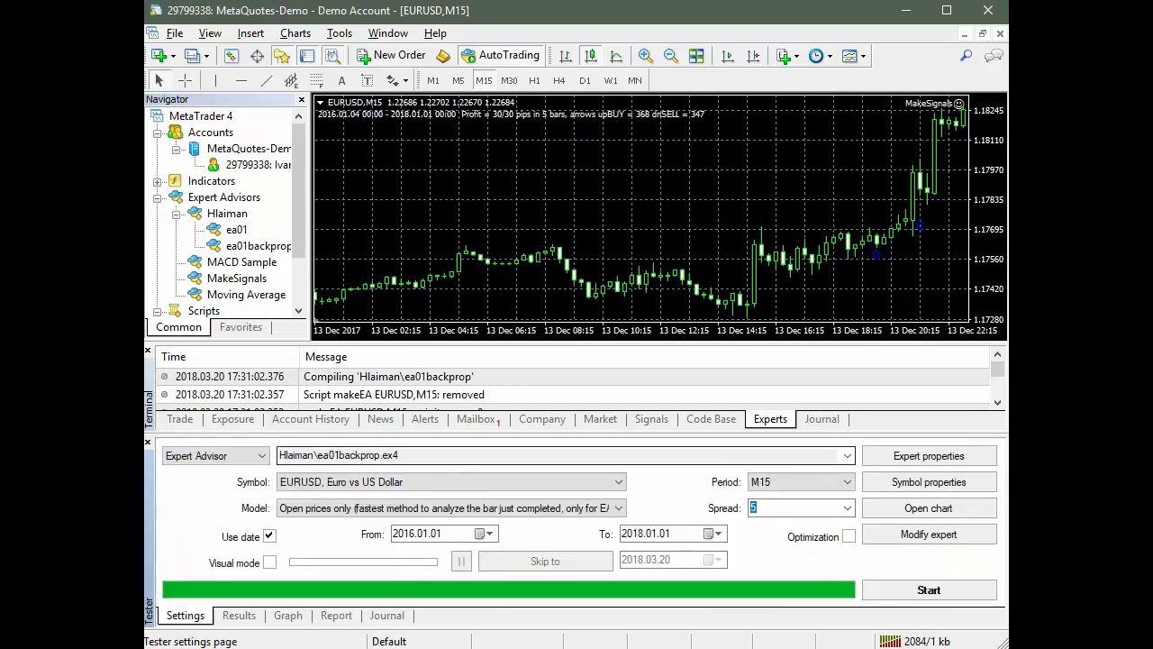
left_click(847, 455)
key("Up")
key("Return")
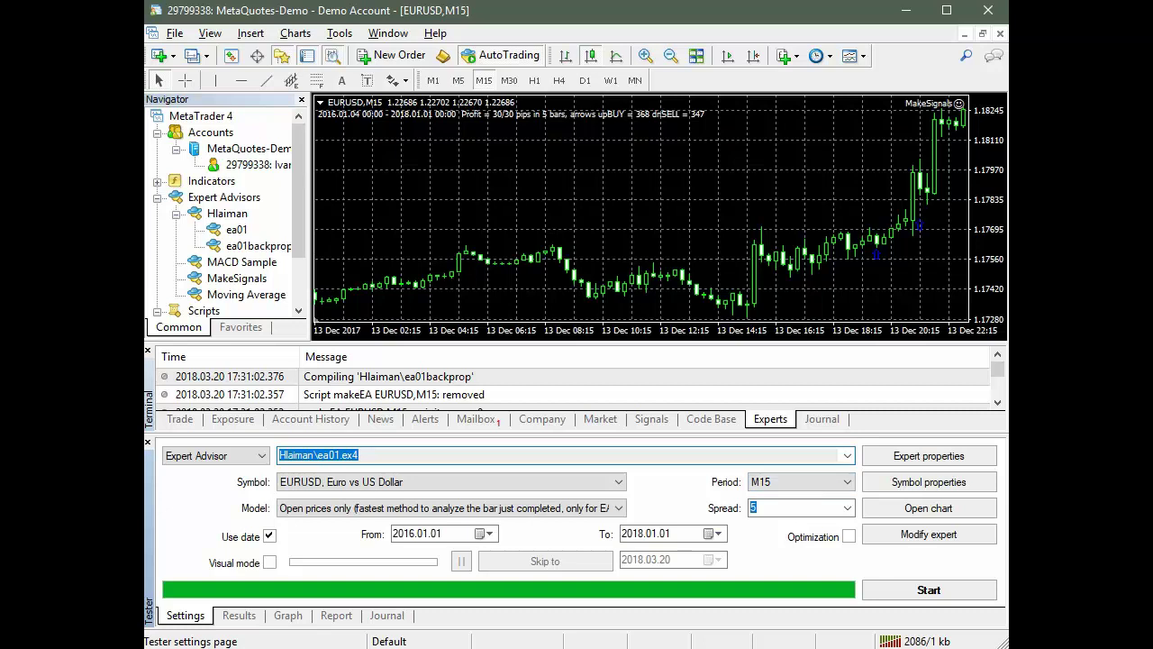
Step: Set the BuyOpenDelta and SellOpenDelta inputs of ea01 to 0.001 and accept the expert properties
left_click(929, 455)
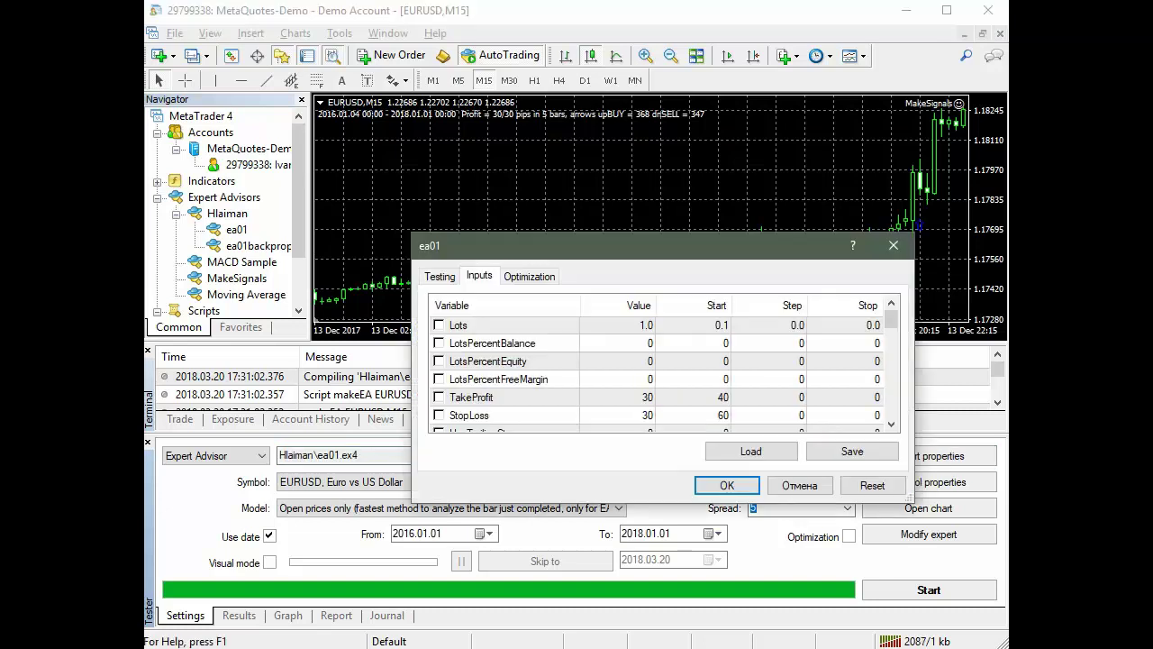
scroll(664, 370, "down", 10)
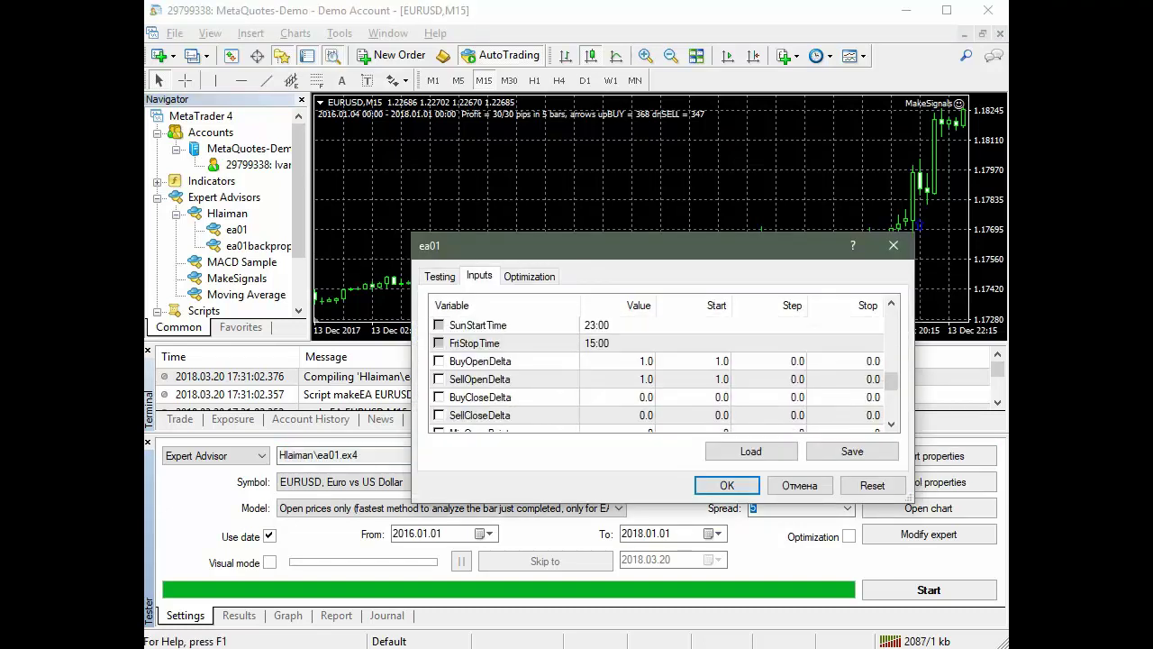
double_click(618, 360)
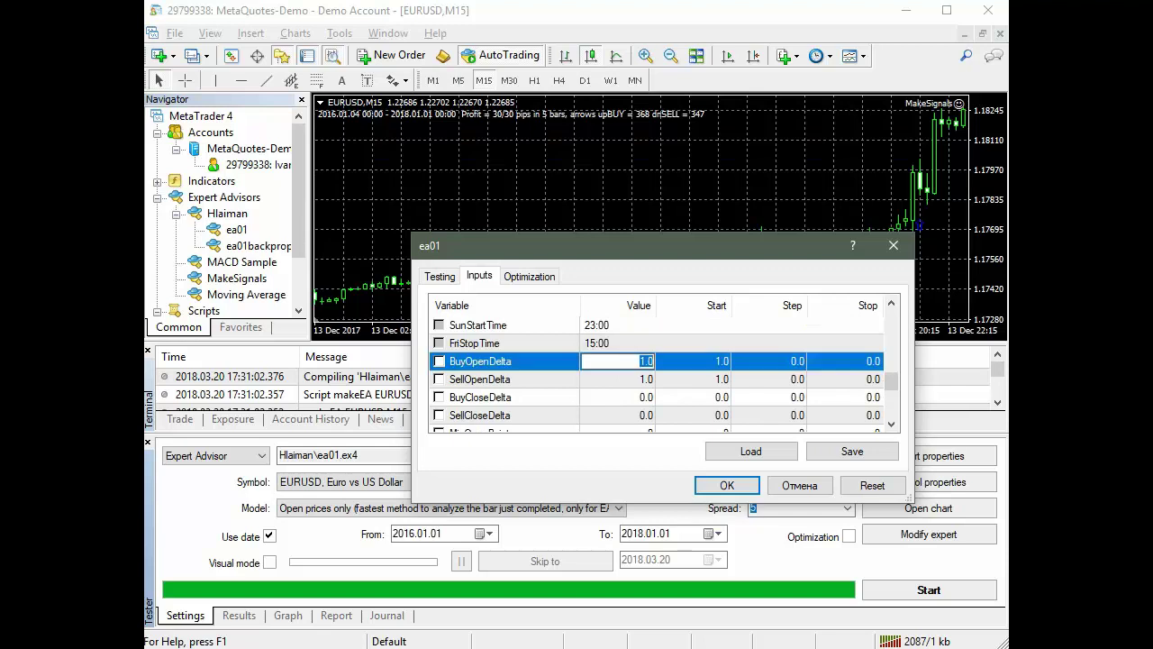
type("0.001")
double_click(618, 378)
type("0.")
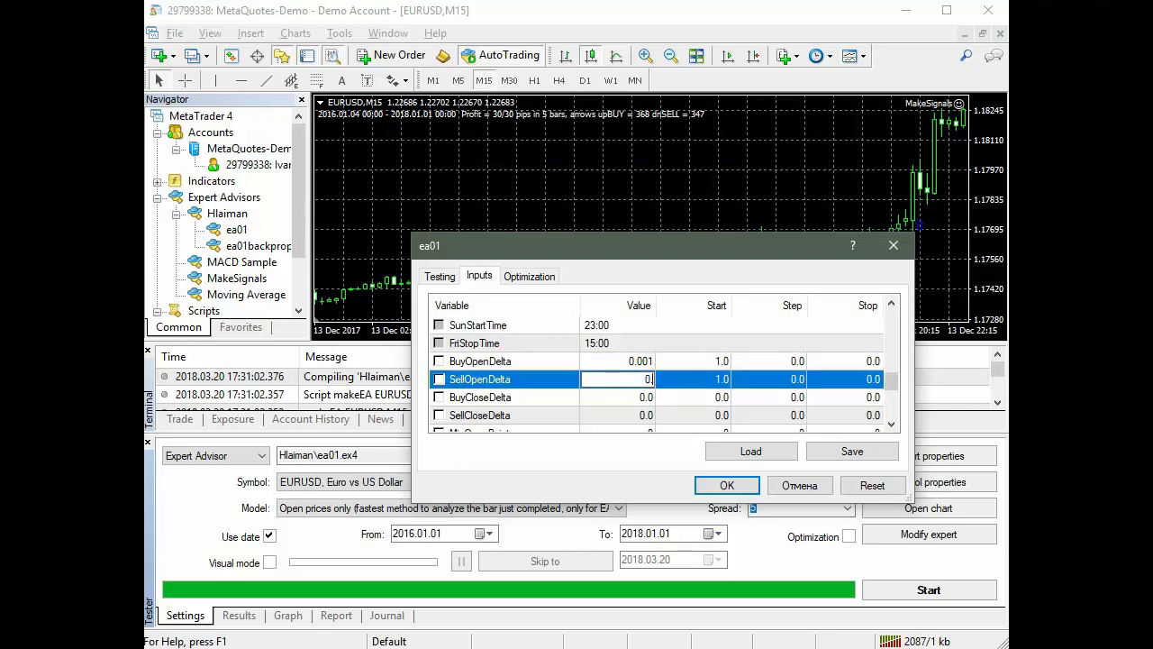
type("001")
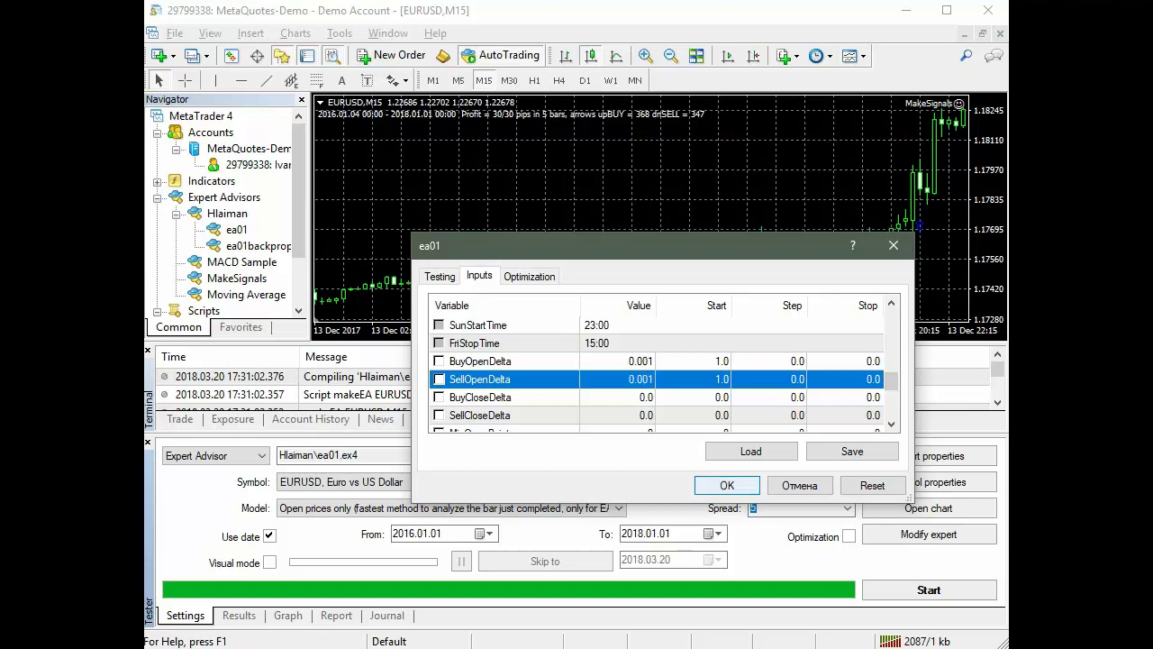
left_click(726, 485)
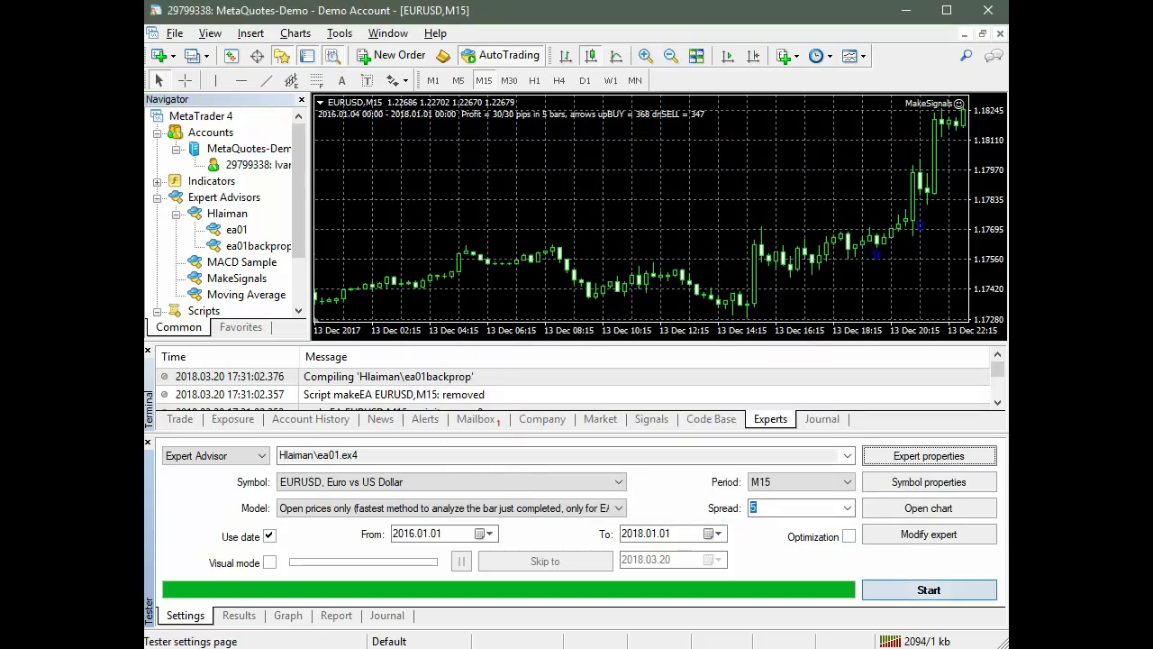
Step: Run the ea01 backtest with the changed open deltas and review its balance curve and summary report
left_click(929, 590)
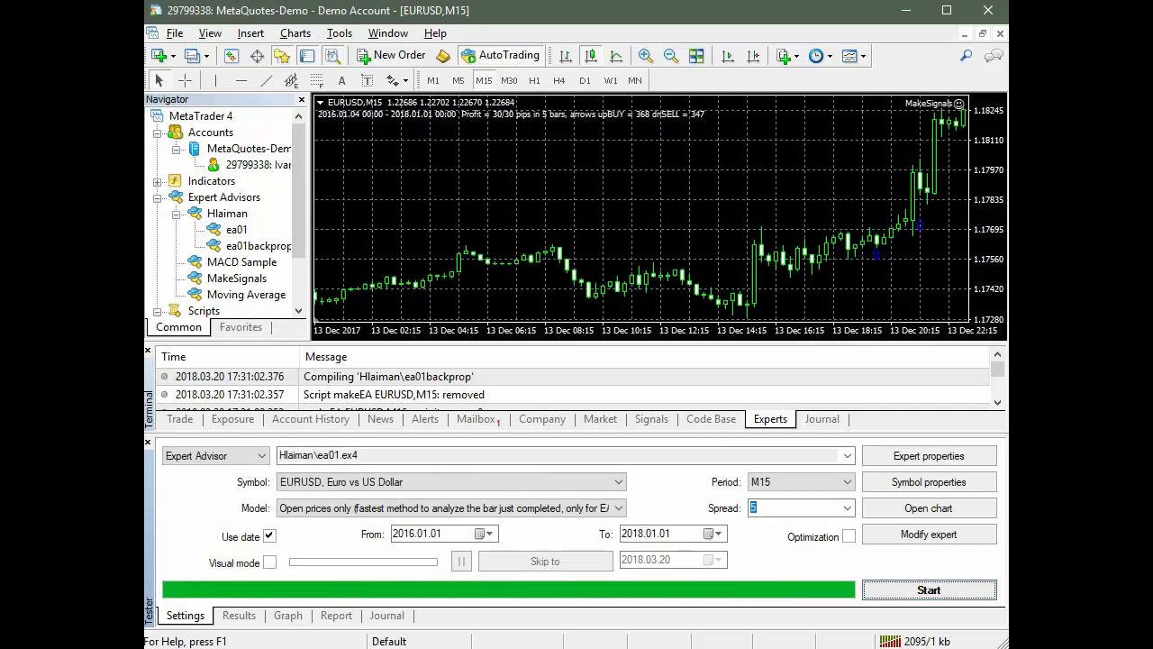
left_click(238, 616)
left_click(288, 615)
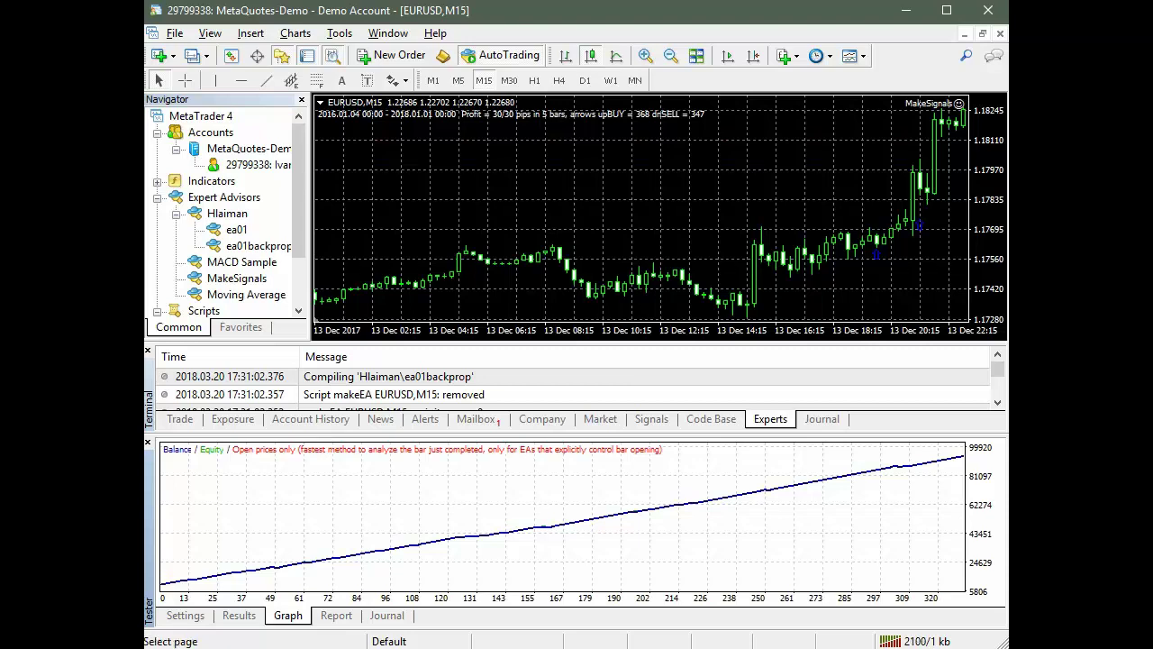
left_click(335, 615)
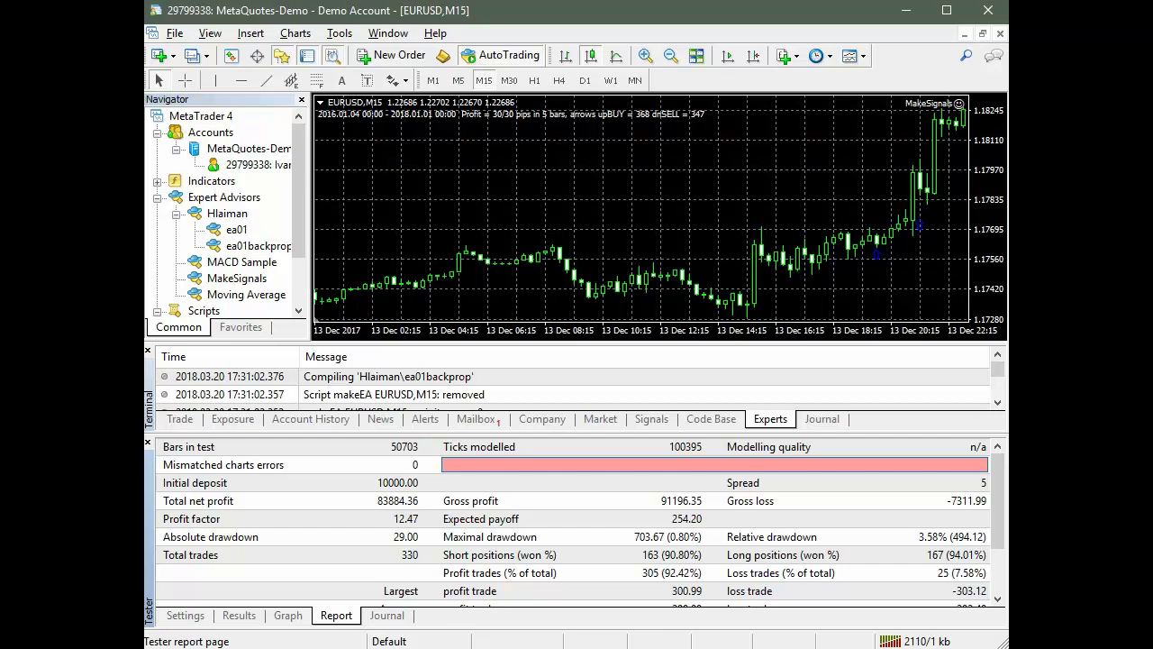
Step: Change the strategy tester's date range to run from 2018.01.01 to 2018.03.20
left_click(186, 615)
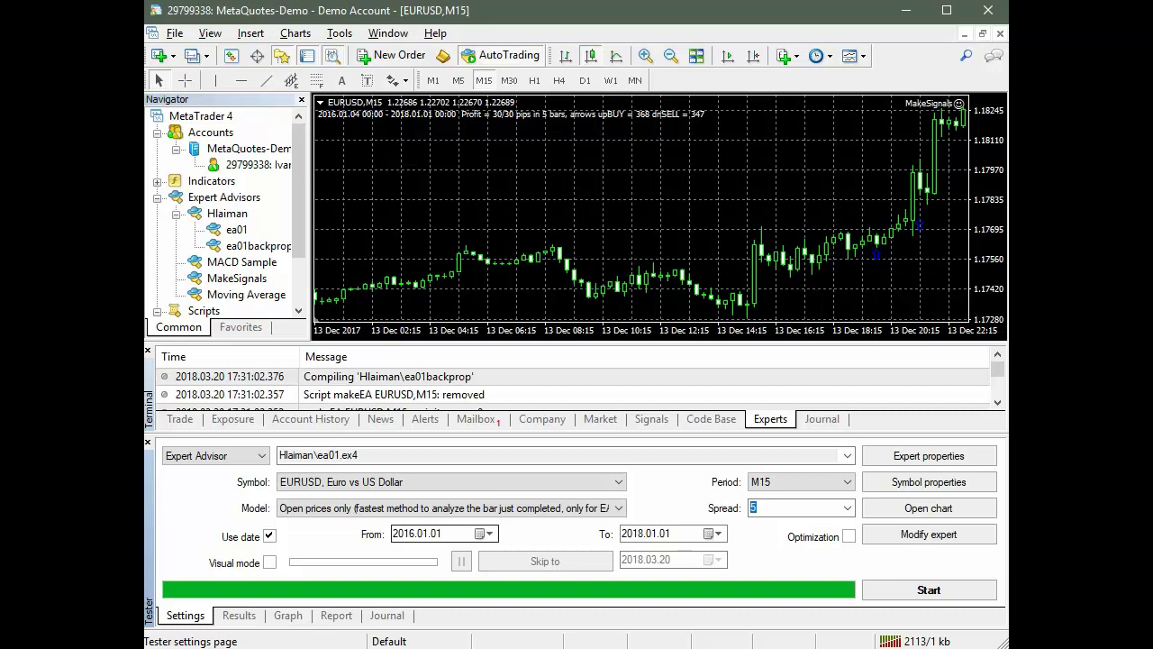
left_click(403, 533)
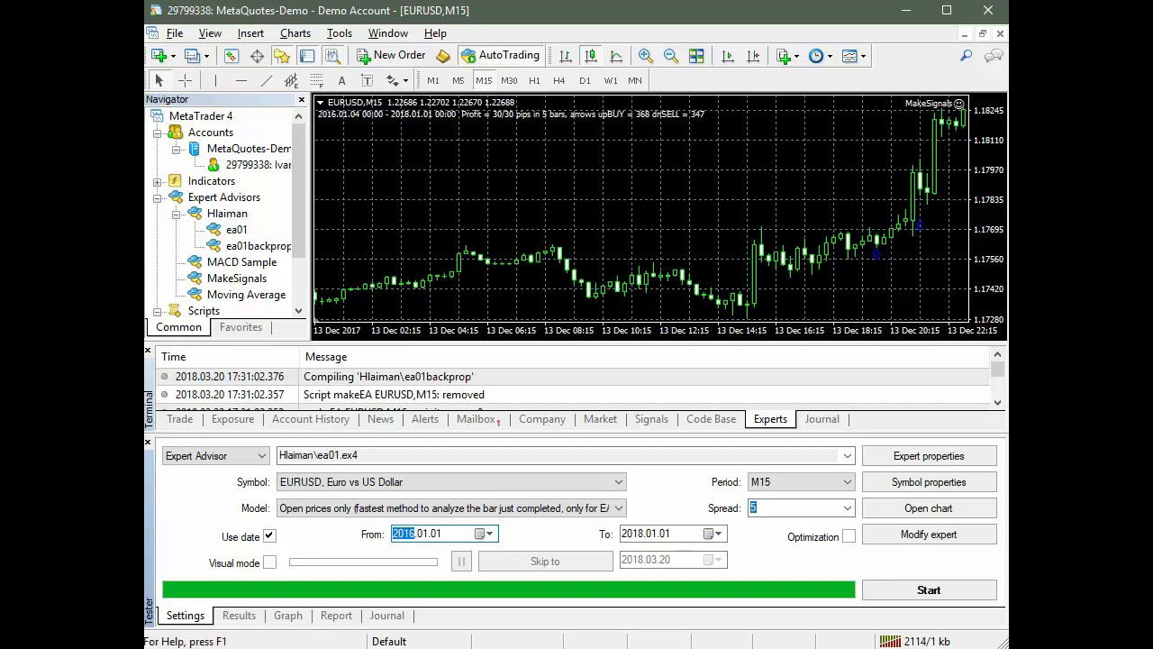
type("2018")
left_click(718, 533)
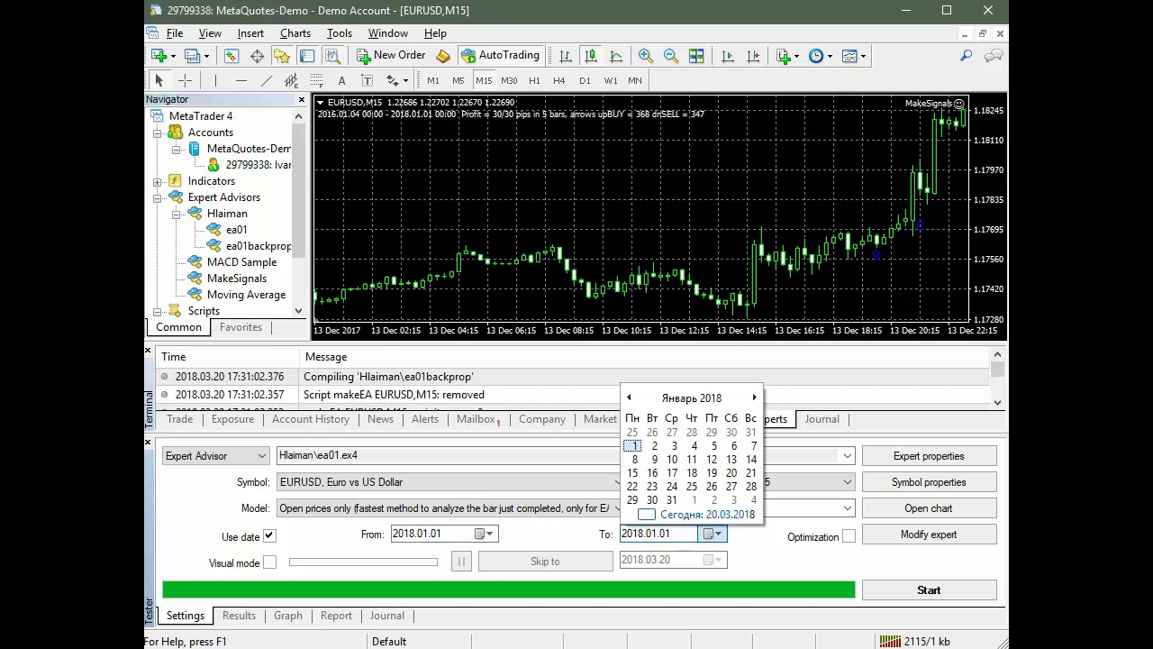
left_click(694, 515)
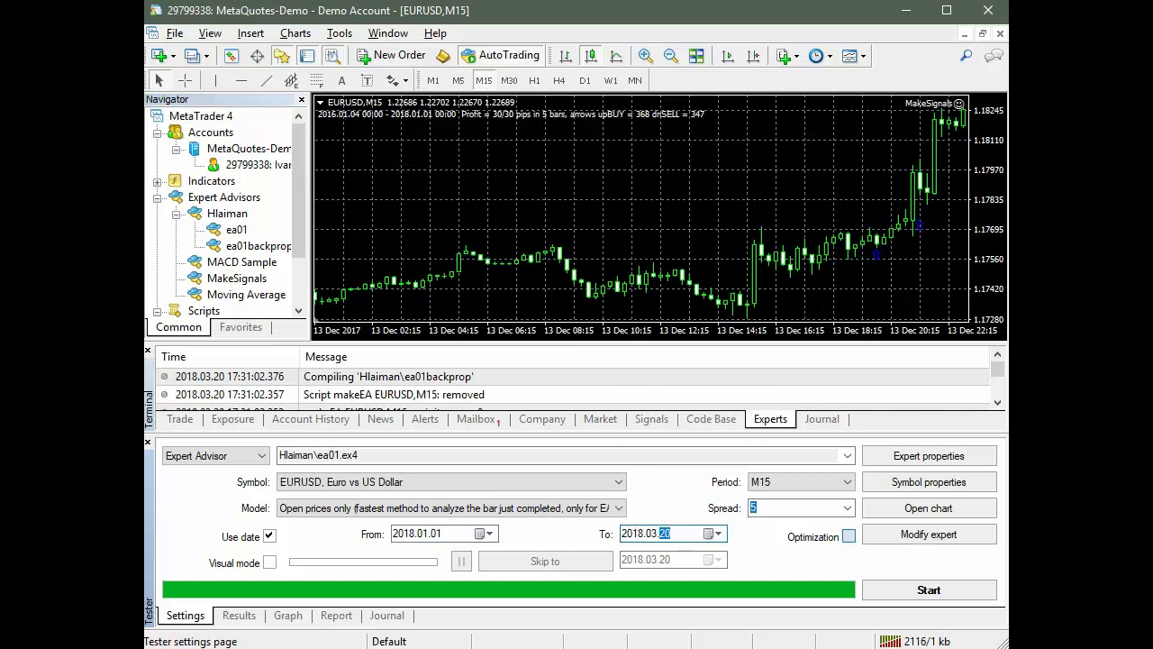
Step: Run the ea01 backtest on the 2018 period, check its graph, report and trade results, and return to the tester settings
left_click(929, 589)
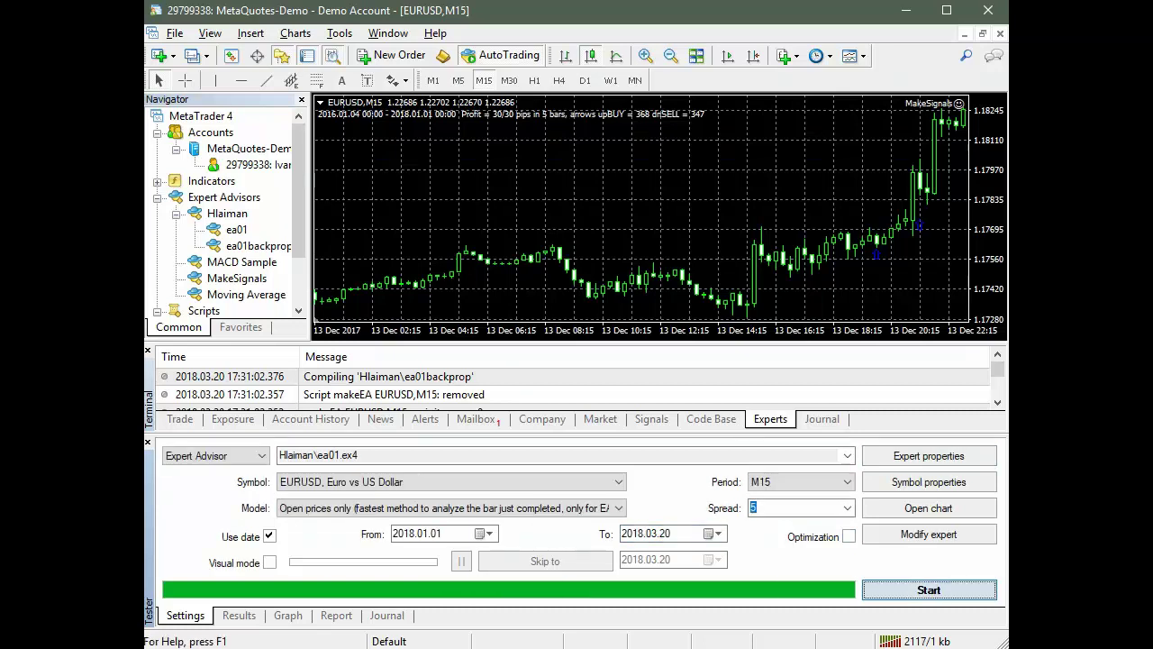
left_click(287, 615)
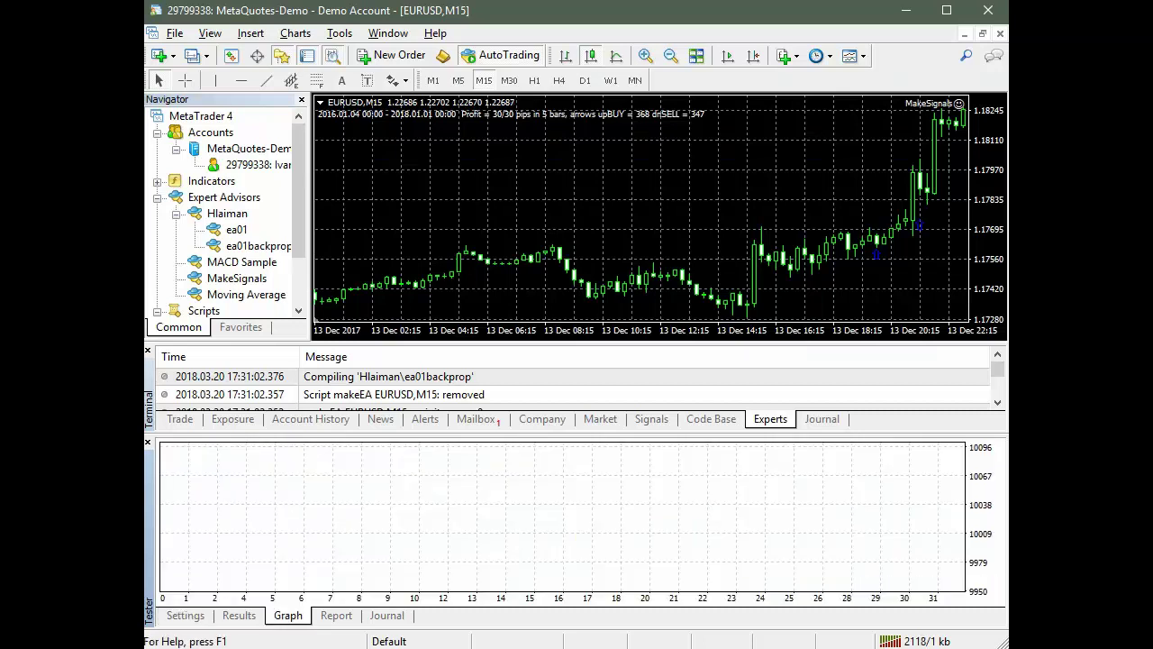
left_click(335, 616)
left_click(239, 615)
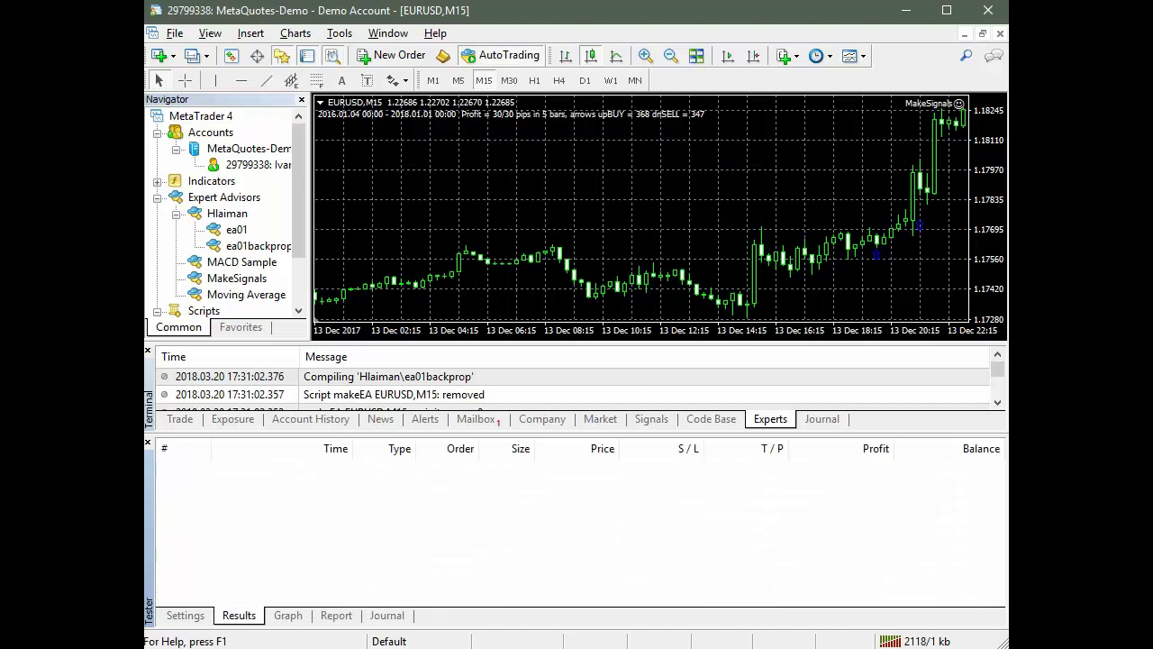
left_click(185, 615)
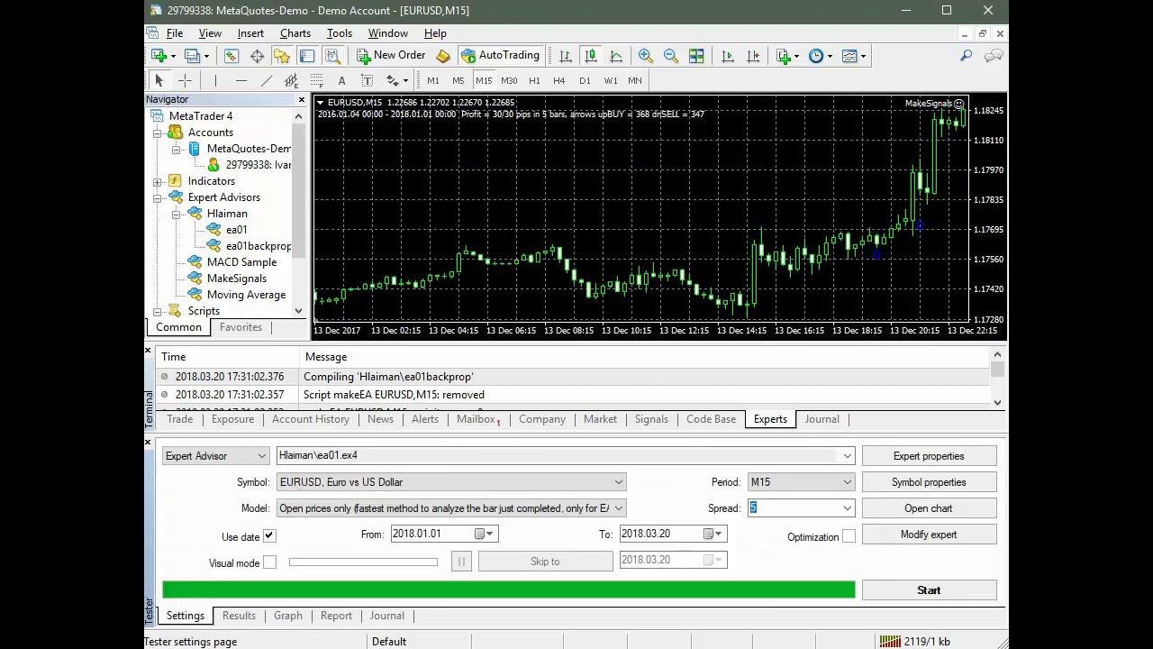